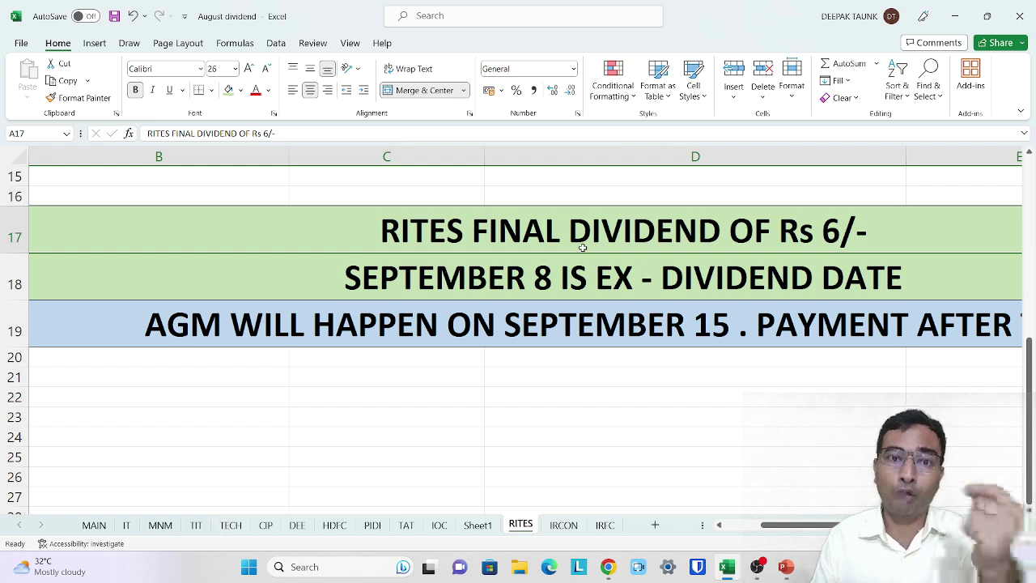
# Examine the RITES final dividend, ex-dividend date and AGM notes in rows 17 to 19.
pyautogui.click(519, 320)
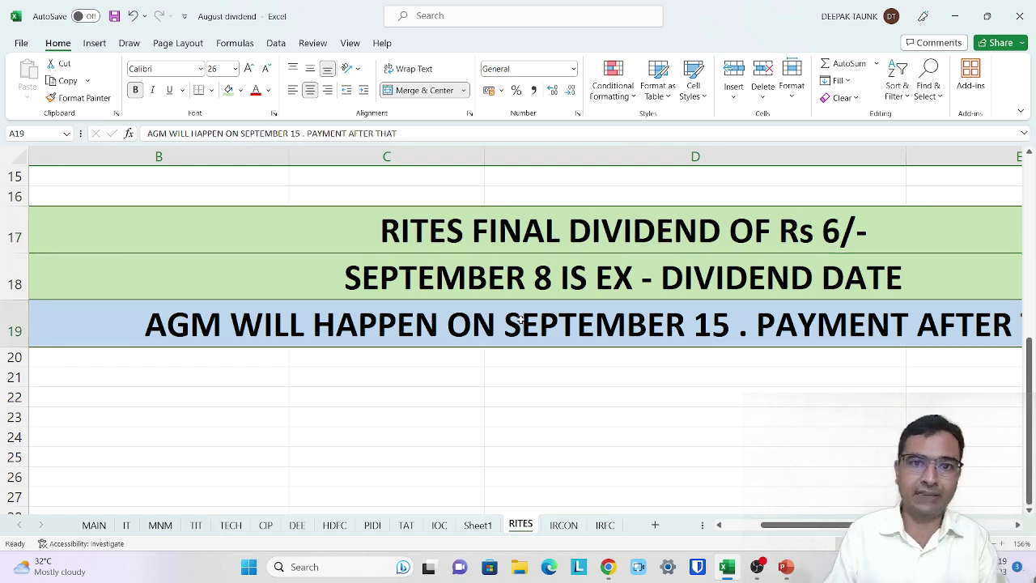
pyautogui.keyDown('ctrl'); pyautogui.scroll(-3, 518, 320); pyautogui.keyUp('ctrl')
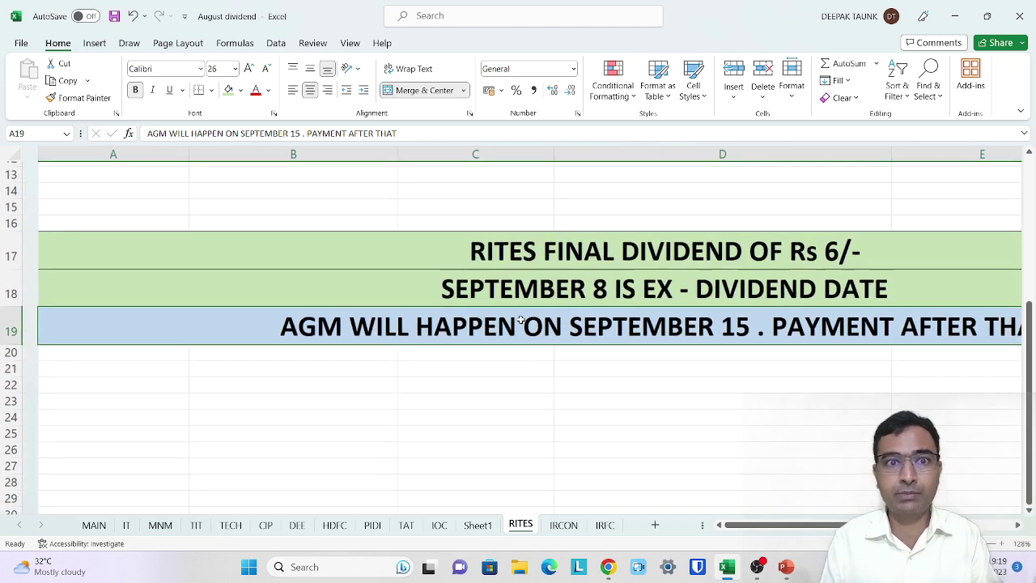
pyautogui.keyDown('ctrl'); pyautogui.scroll(-3, 520, 320); pyautogui.keyUp('ctrl')
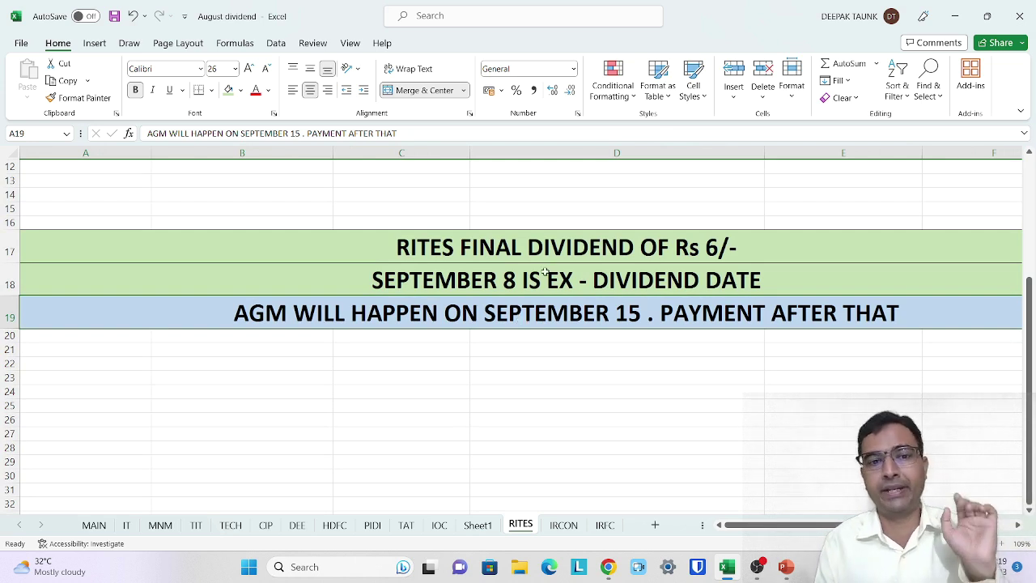
pyautogui.keyDown('ctrl'); pyautogui.scroll(2, 576, 301); pyautogui.keyUp('ctrl')
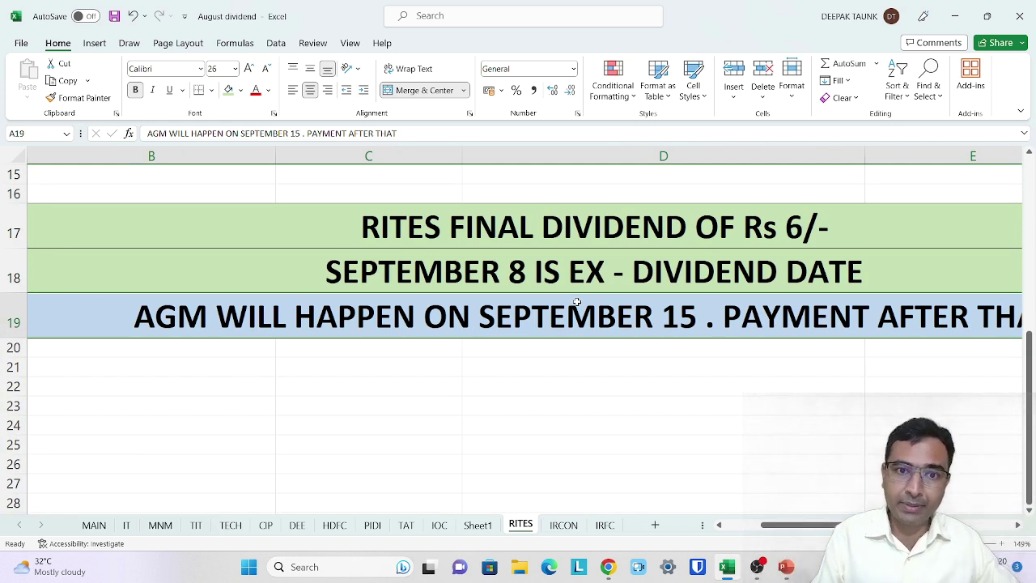
pyautogui.scroll(1, 576, 302)
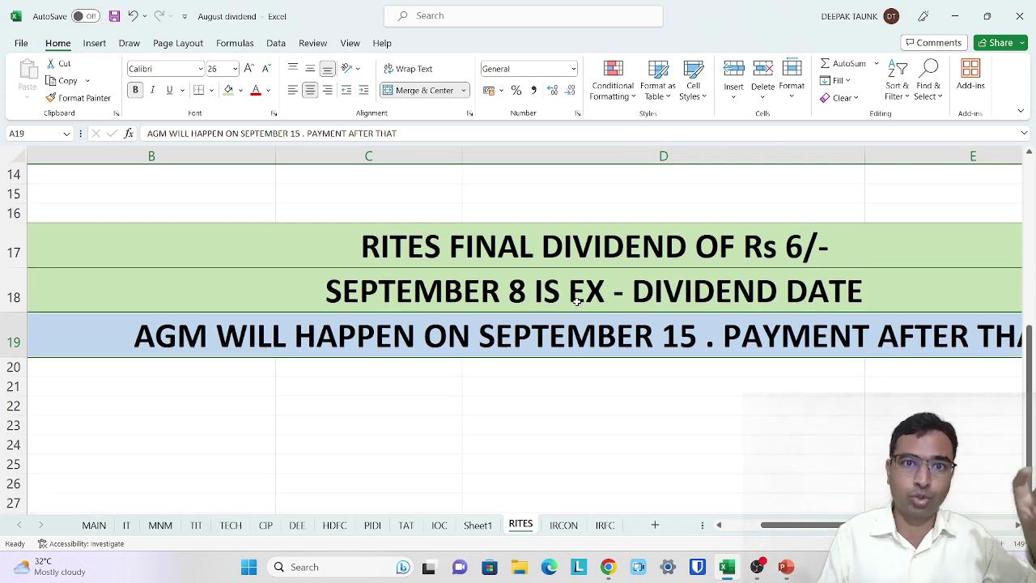
# Fill the 07-Aug-23 ex-date and its amount, cells A2:B2, with light blue.
pyautogui.scroll(2, 576, 302)
pyautogui.scroll(4, 576, 302)
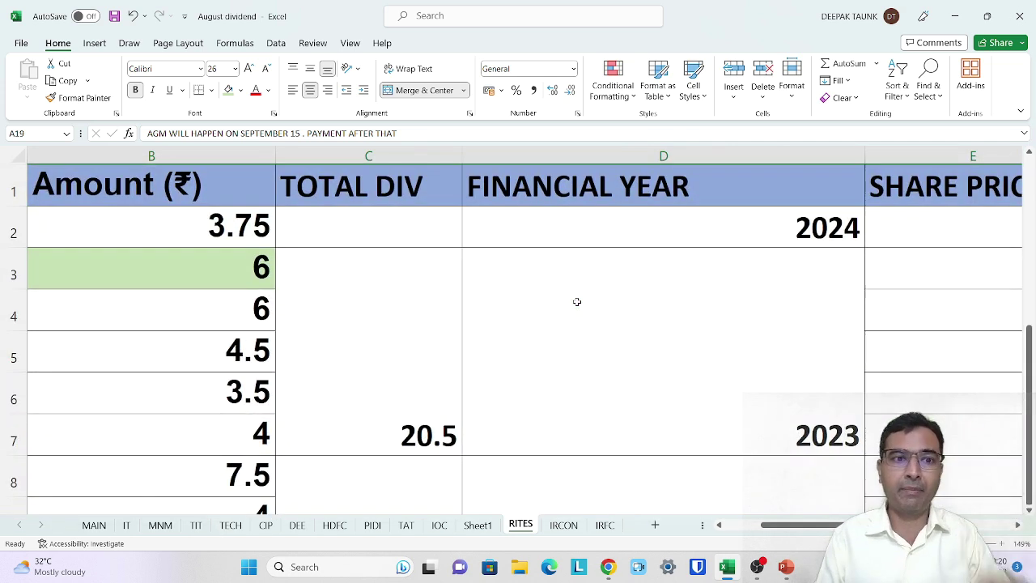
pyautogui.hscroll(-2, 576, 301)
pyautogui.moveTo(161, 227); pyautogui.dragTo(284, 224)
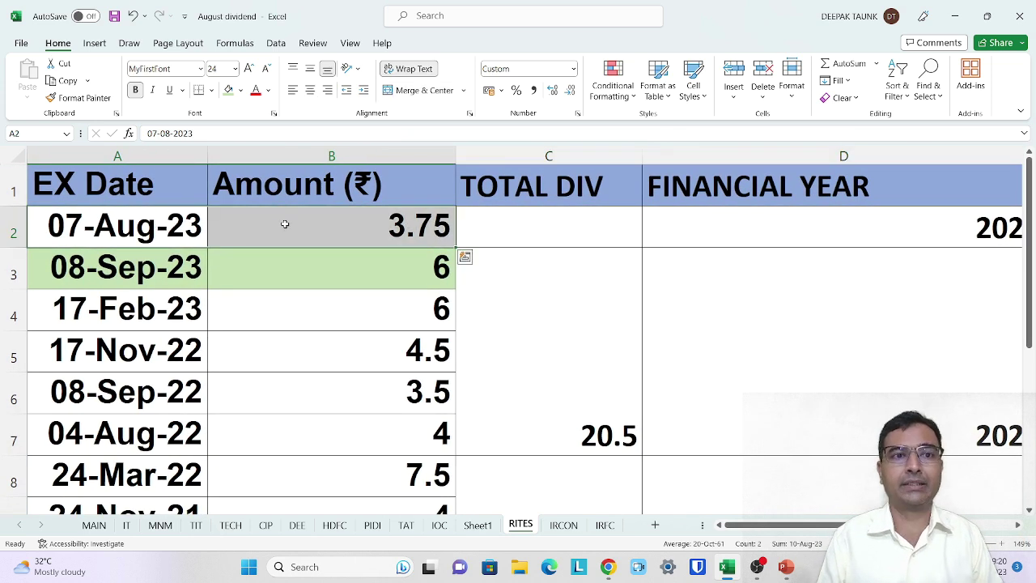
pyautogui.click(240, 89)
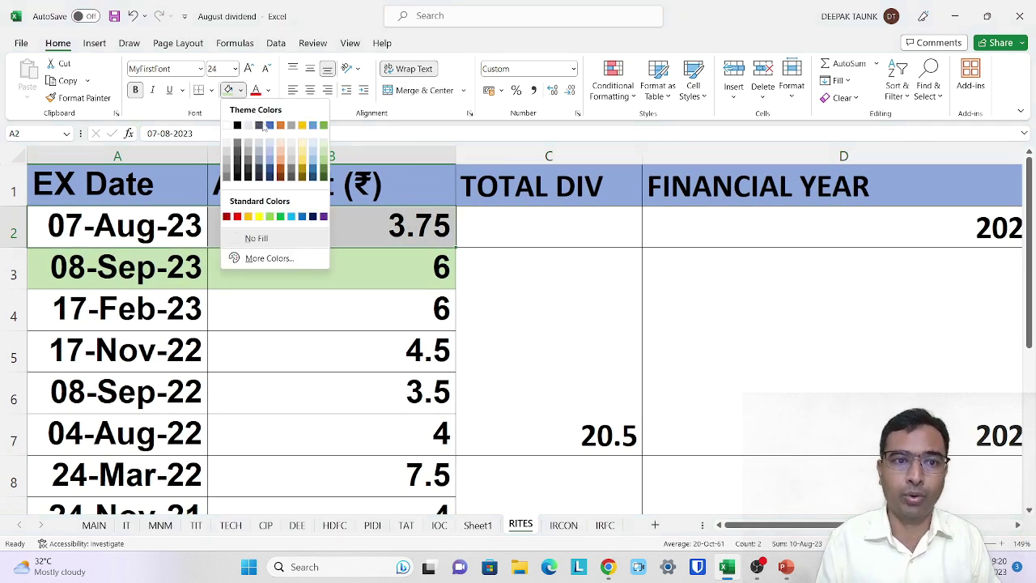
pyautogui.click(272, 153)
pyautogui.click(159, 227)
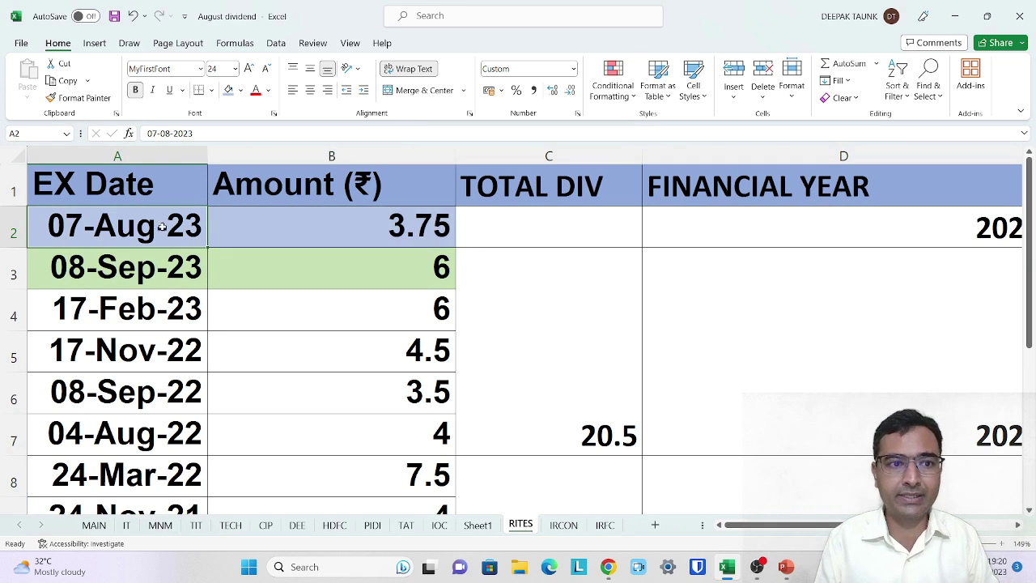
# Review the dividends dated from 07-Aug-23 to 17-Nov-22 and fill the merged 2023 total dividend cell C3 with light blue.
pyautogui.moveTo(161, 227); pyautogui.dragTo(294, 226)
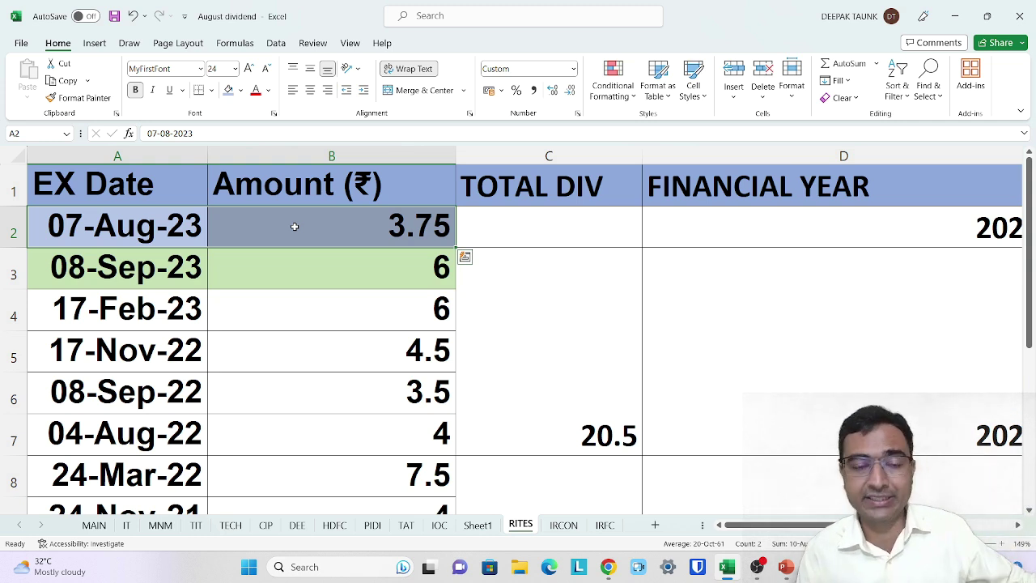
pyautogui.scroll(-1, 294, 227)
pyautogui.keyDown('ctrl'); pyautogui.scroll(-2, 293, 226); pyautogui.keyUp('ctrl')
pyautogui.moveTo(151, 188); pyautogui.dragTo(267, 187)
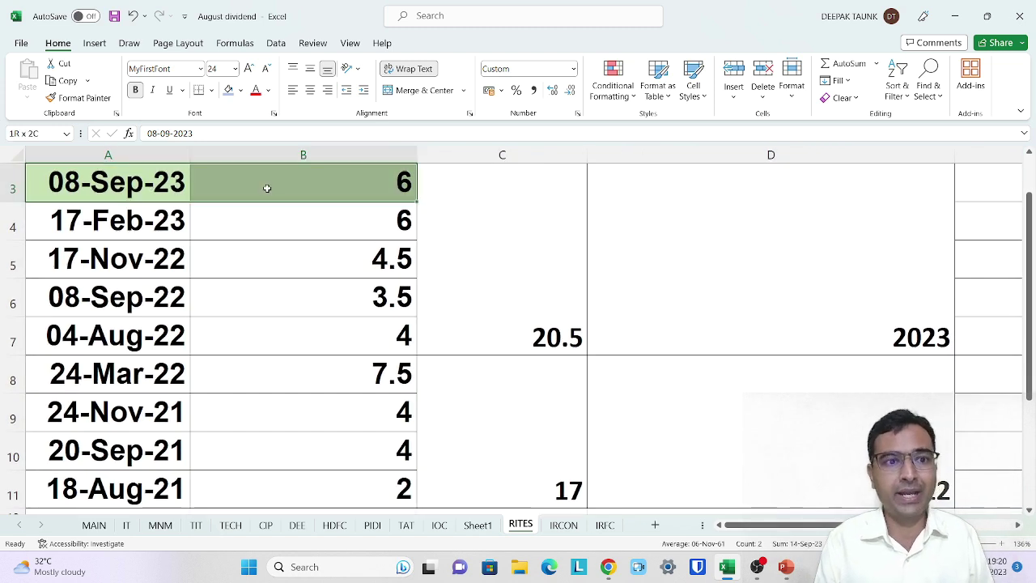
pyautogui.moveTo(140, 226); pyautogui.dragTo(324, 261)
pyautogui.click(500, 286)
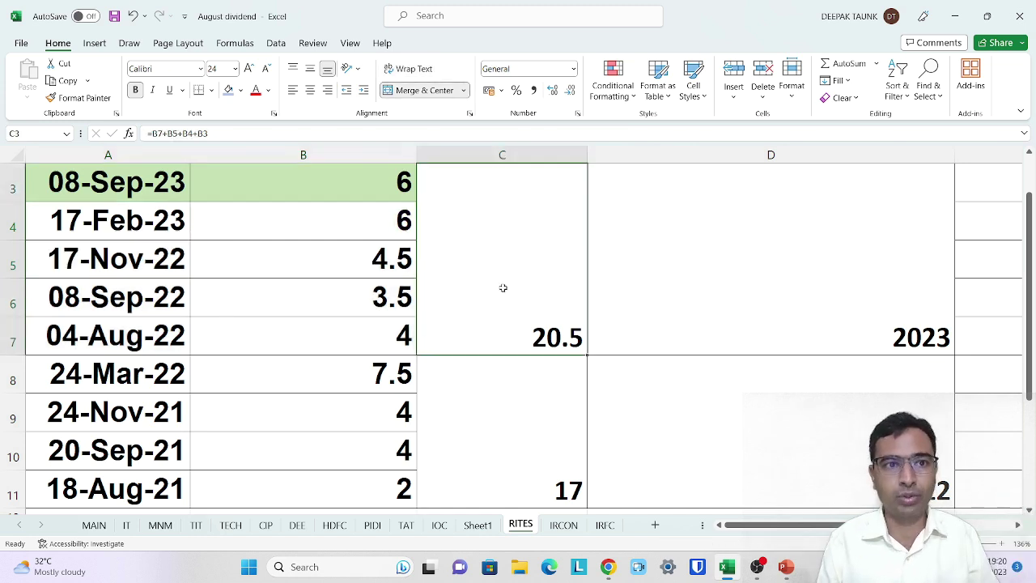
pyautogui.click(229, 90)
# Calculate the dividend yield in E4 by dividing the 2023 total dividend by the share price, =C3/E2.
pyautogui.scroll(-1, 692, 312)
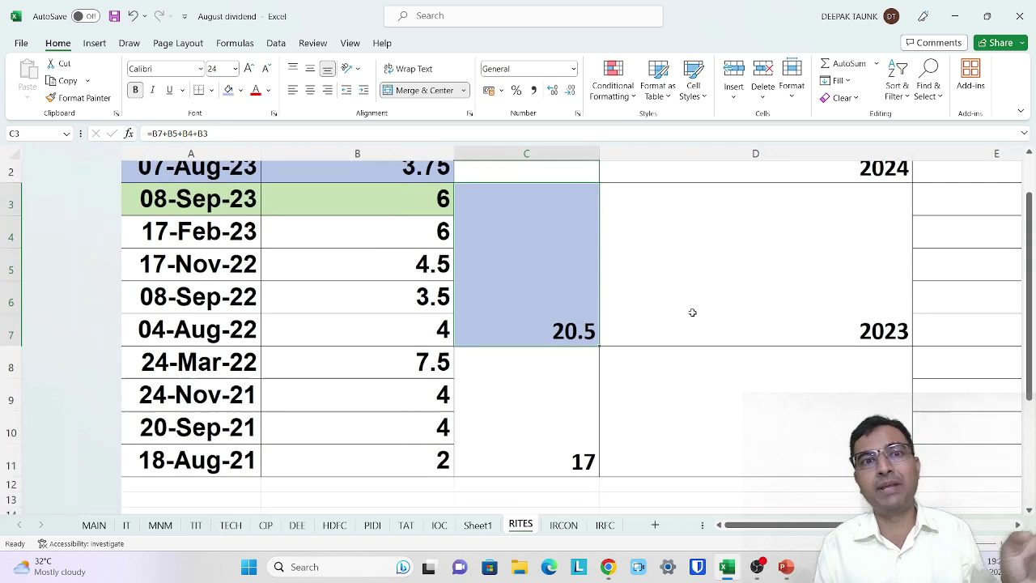
pyautogui.hscroll(5, 692, 312)
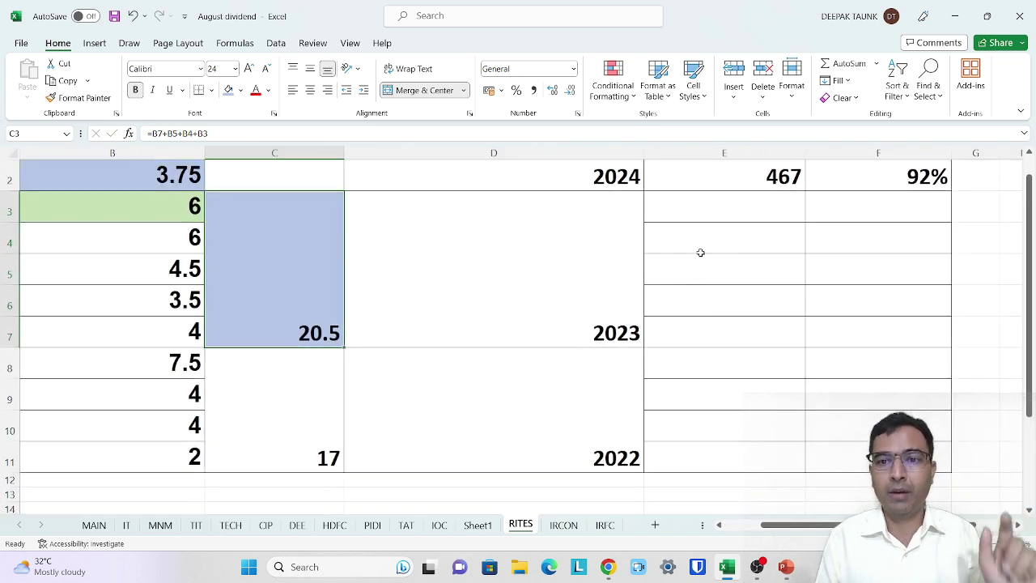
pyautogui.click(700, 252)
pyautogui.write('=')
pyautogui.click(287, 326)
pyautogui.write('/')
pyautogui.moveTo(672, 196); pyautogui.dragTo(712, 215)
pyautogui.click(712, 216)
pyautogui.hotkey('ctrl', 'Return')
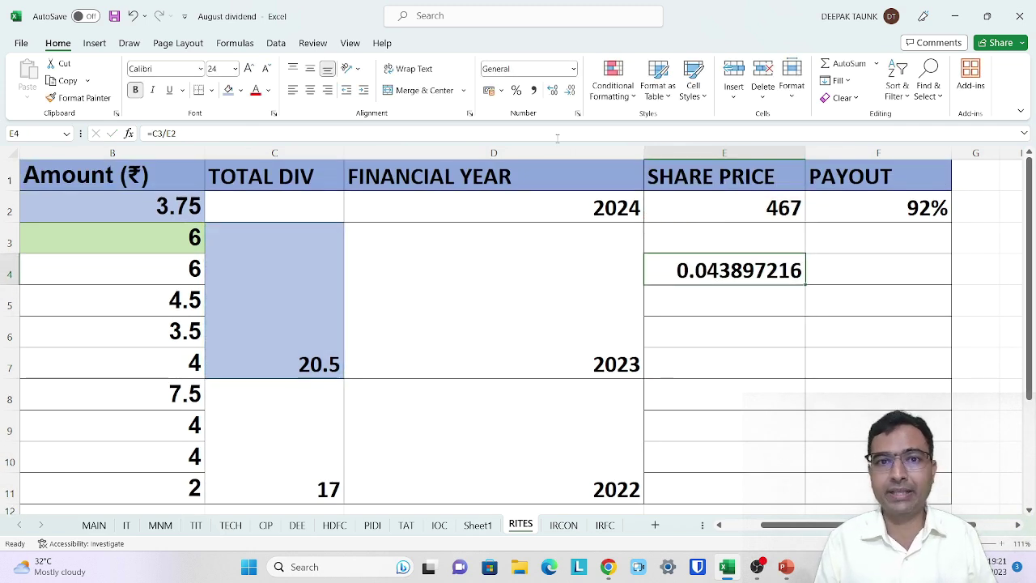
# Format the dividend yield in E4 as a percentage with one decimal place and fill it light blue.
pyautogui.click(516, 90)
pyautogui.click(552, 91)
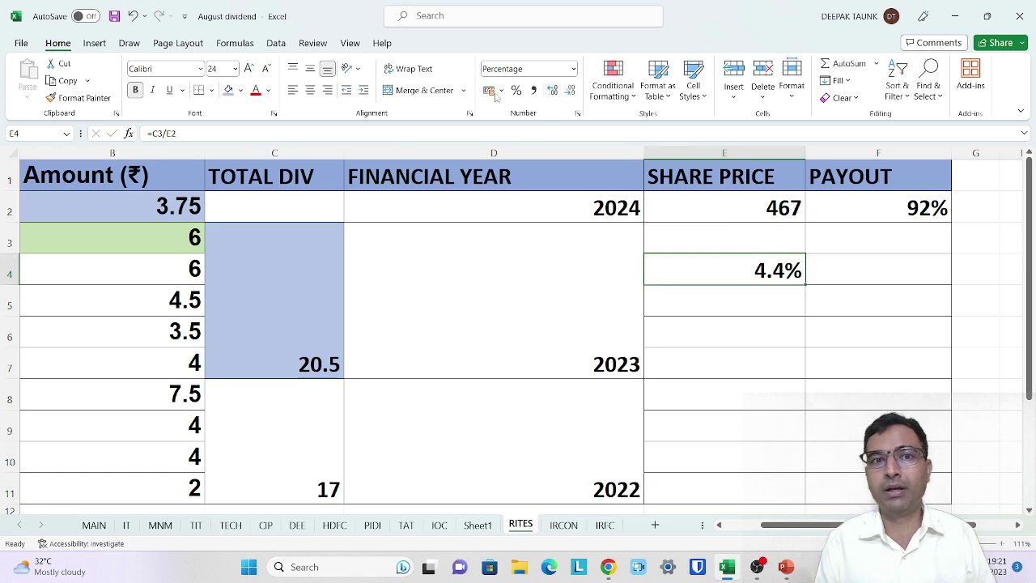
pyautogui.click(229, 90)
pyautogui.scroll(6, 761, 265)
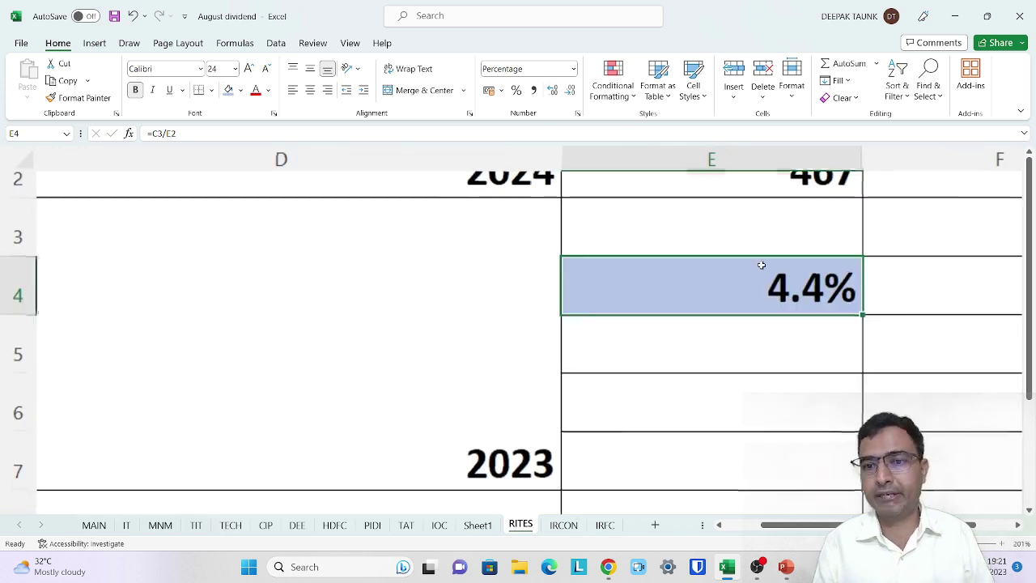
pyautogui.scroll(-6, 760, 265)
# Switch to the Rites Ltd page on Screener in Chrome and examine the current price and the high/low prices.
pyautogui.hotkey('alt', 'Tab')
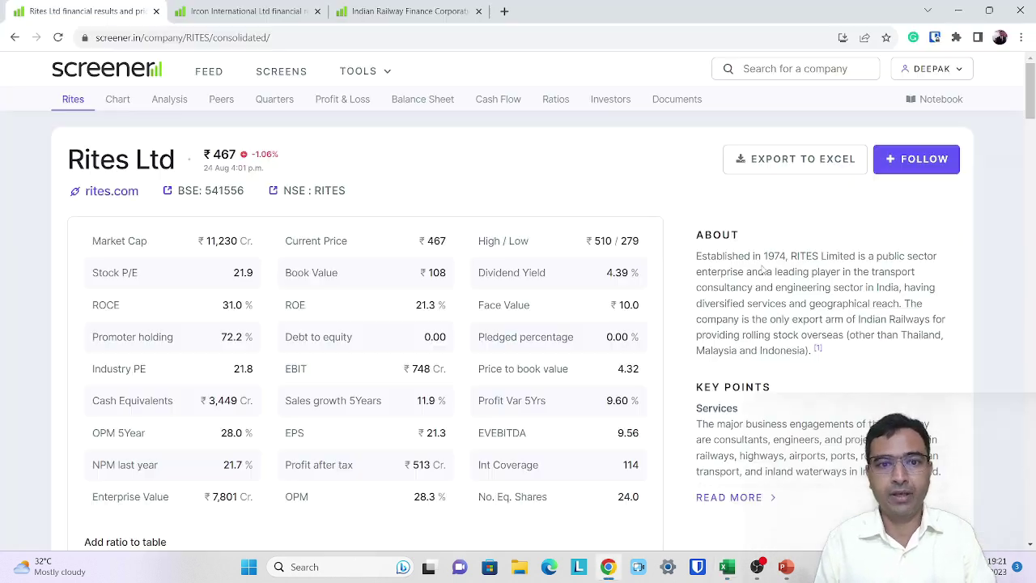
pyautogui.tripleClick(330, 247)
pyautogui.scroll(5, 502, 241)
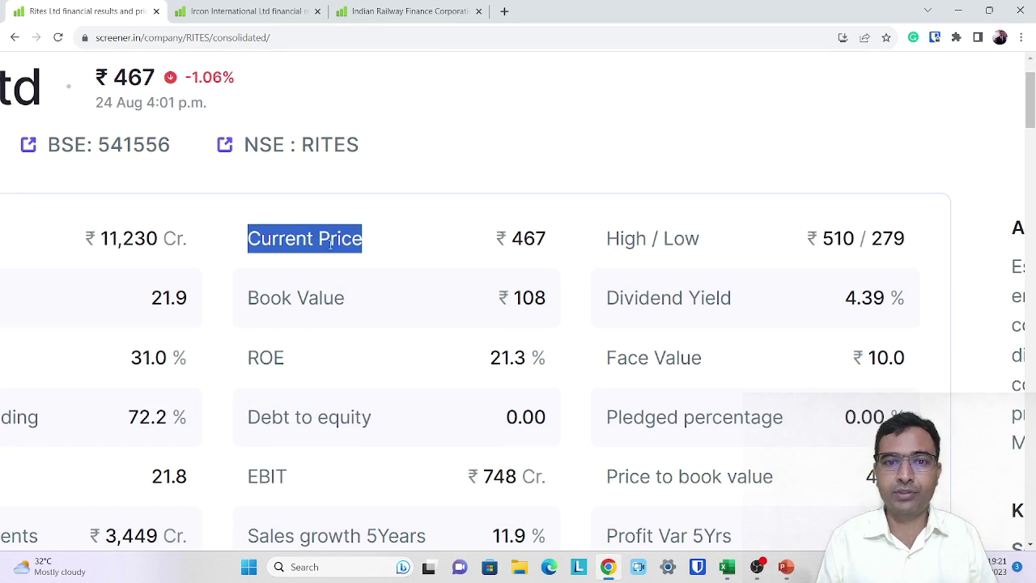
pyautogui.tripleClick(496, 241)
pyautogui.scroll(2, 496, 241)
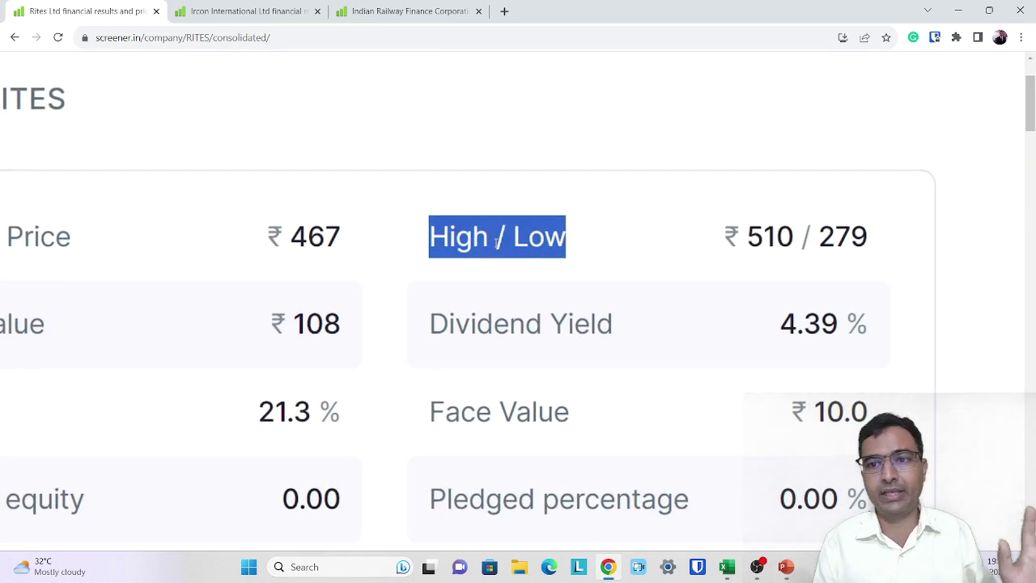
pyautogui.click(844, 235)
pyautogui.doubleClick(844, 235)
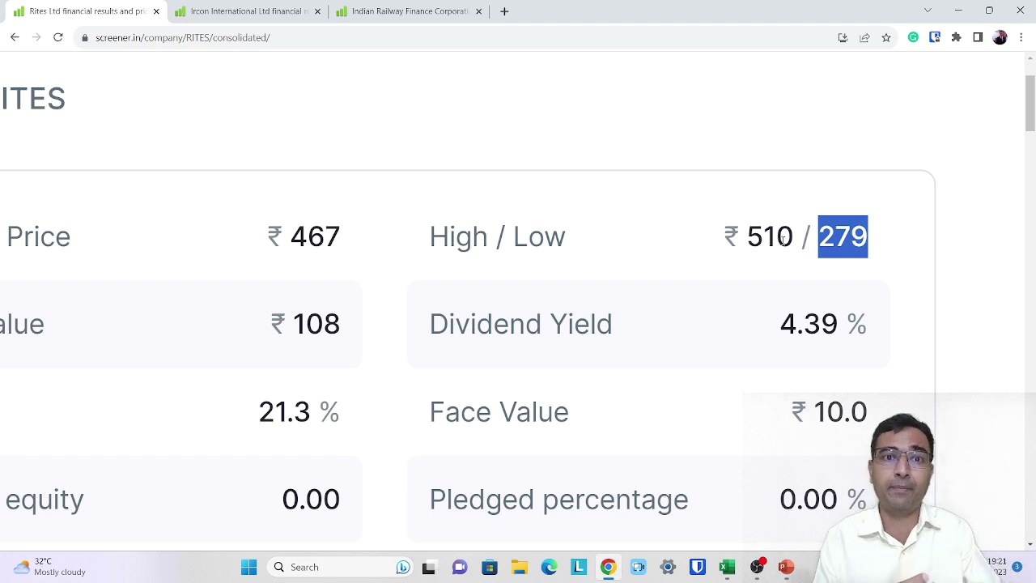
# Switch back to the Excel workbook and set the share price in E2 to 300.
pyautogui.hotkey('alt', 'Tab')
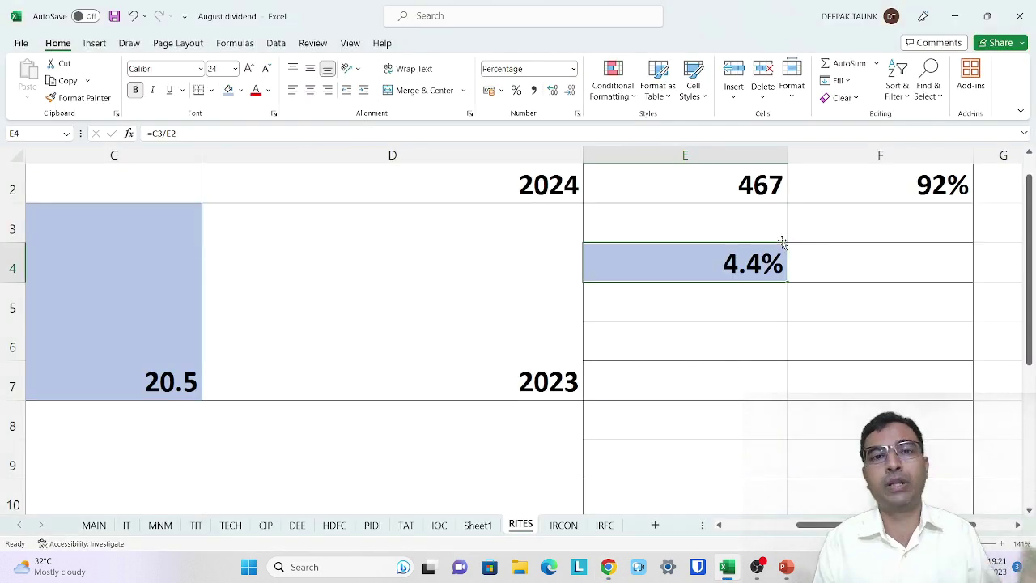
pyautogui.click(736, 186)
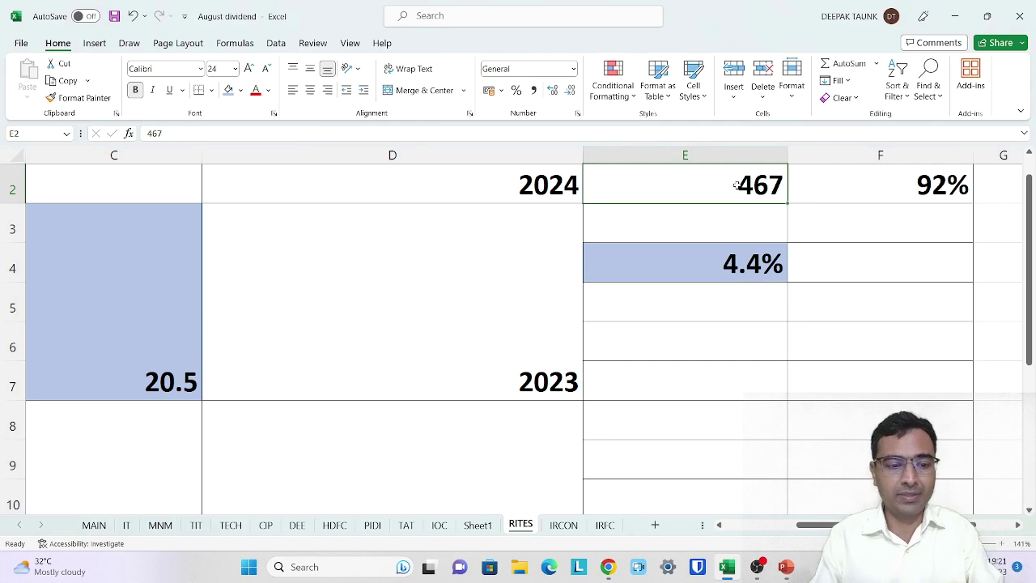
pyautogui.write('300')
pyautogui.press('Return')
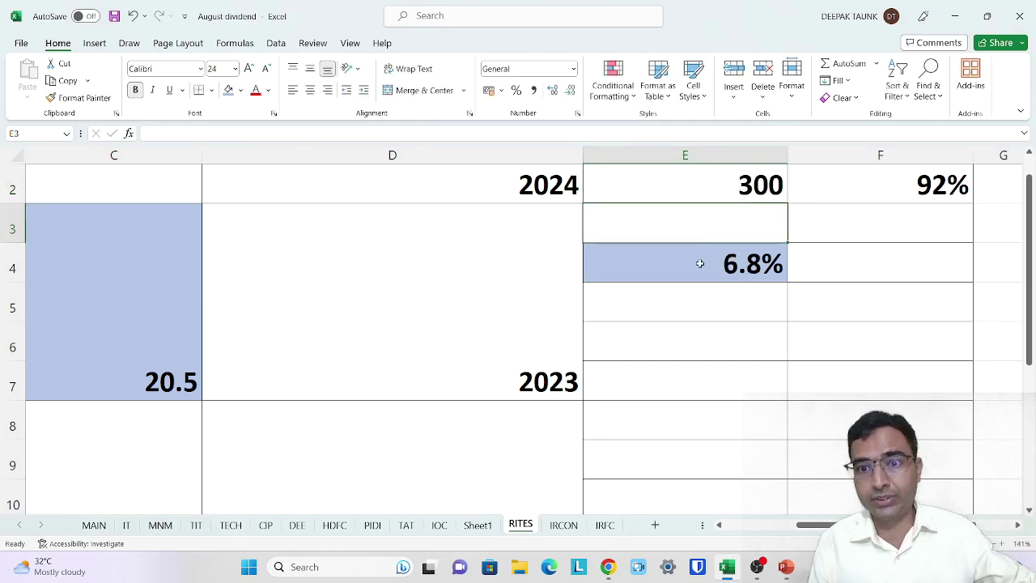
# Set the share price in E2 to 500.
pyautogui.click(734, 185)
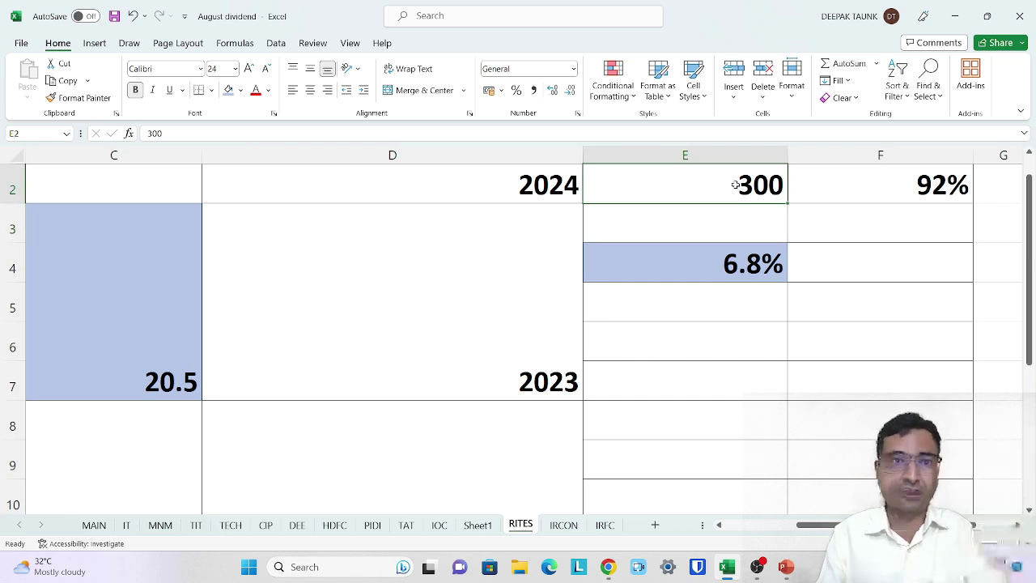
pyautogui.write('500')
pyautogui.press('Return')
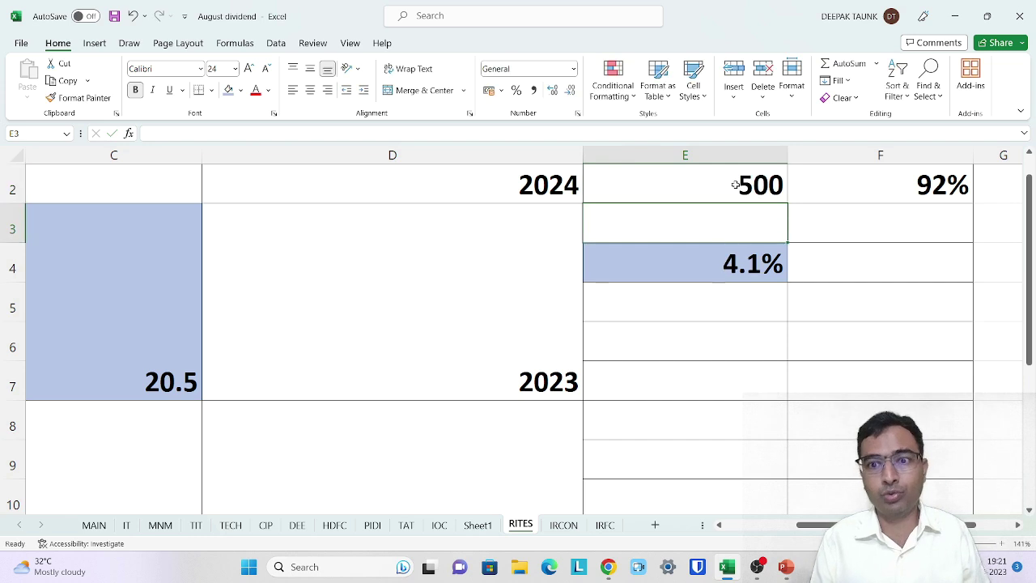
pyautogui.click(735, 185)
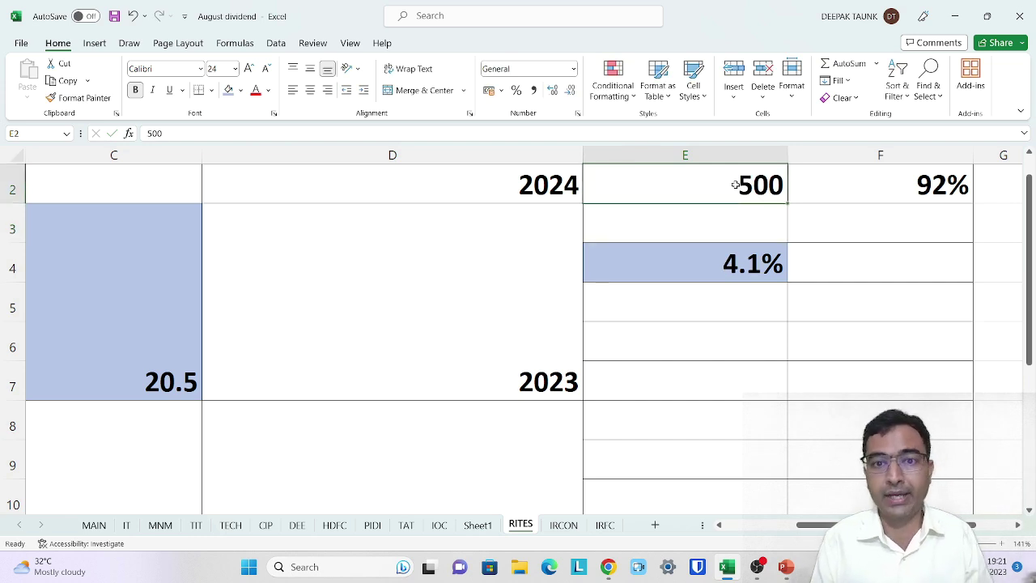
# Examine the individual dividend amounts and dates behind the financial year 2023 and 2022 totals.
pyautogui.click(439, 248)
pyautogui.hscroll(-2, 440, 248)
pyautogui.hscroll(2, 262, 319)
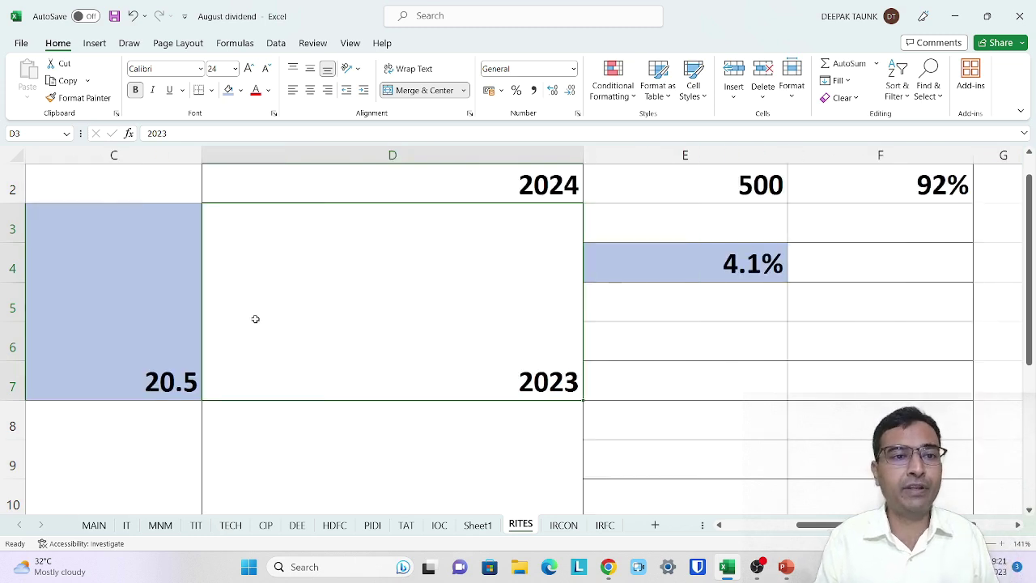
pyautogui.hscroll(-3, 262, 319)
pyautogui.keyDown('shift'); pyautogui.click(259, 316); pyautogui.keyUp('shift')
pyautogui.scroll(-2, 258, 316)
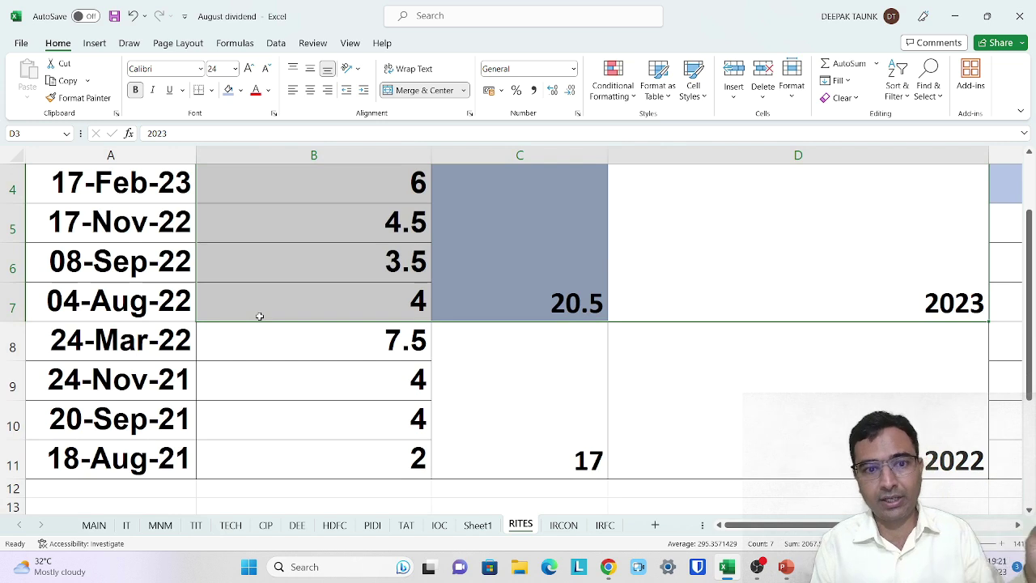
pyautogui.click(510, 424)
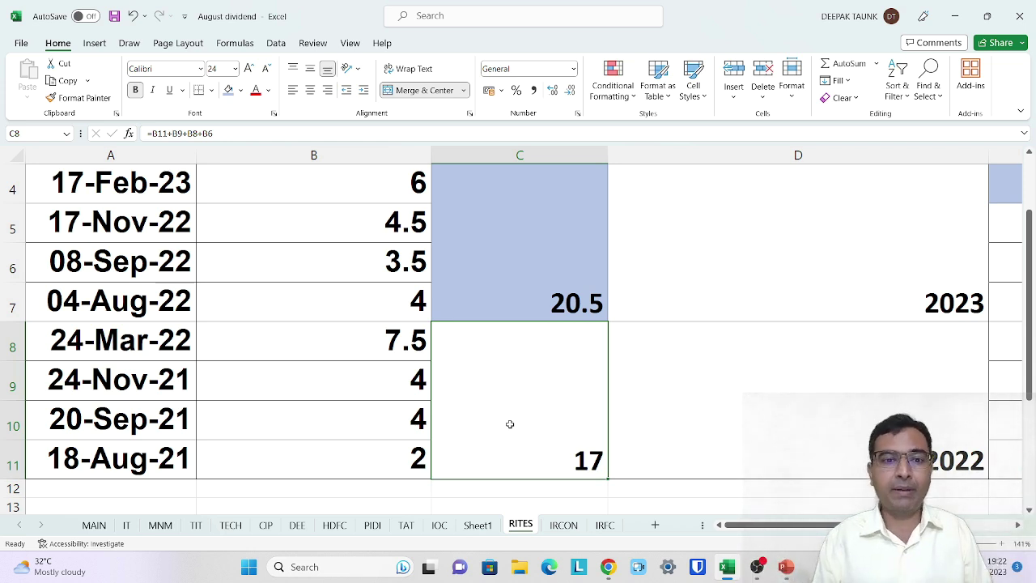
pyautogui.scroll(-1, 510, 423)
pyautogui.click(121, 286)
pyautogui.keyDown('ctrl'); pyautogui.scroll(2, 130, 309); pyautogui.keyUp('ctrl')
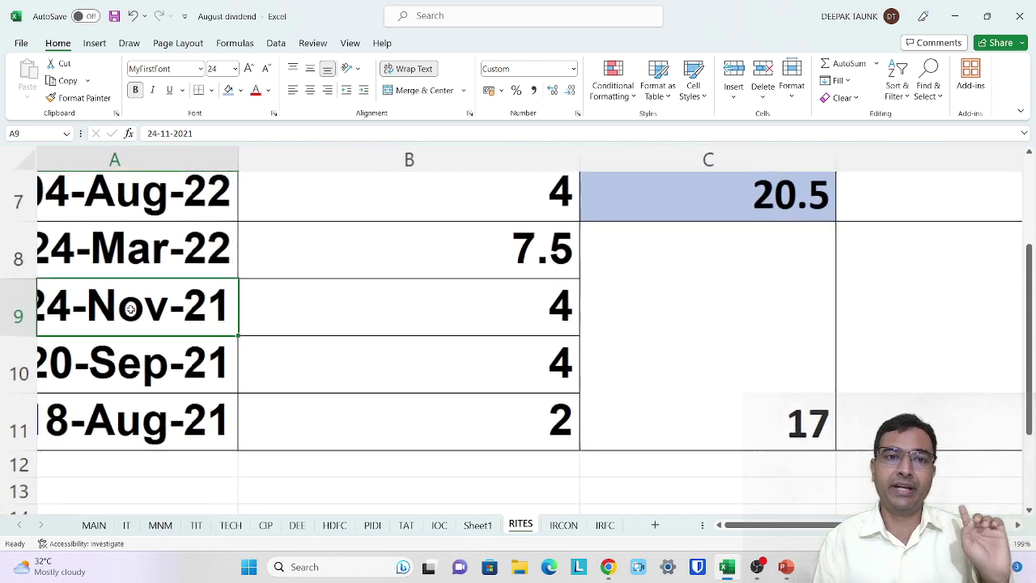
pyautogui.keyDown('ctrl'); pyautogui.scroll(-3, 130, 309); pyautogui.keyUp('ctrl')
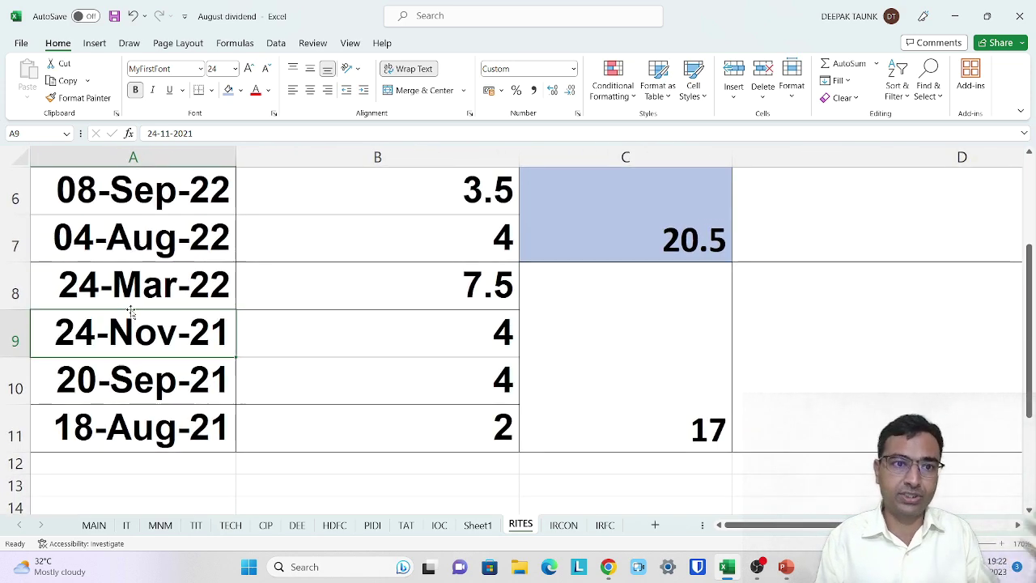
# Fill the merged 2022 total dividend cell C8 with light green.
pyautogui.click(617, 379)
pyautogui.click(228, 90)
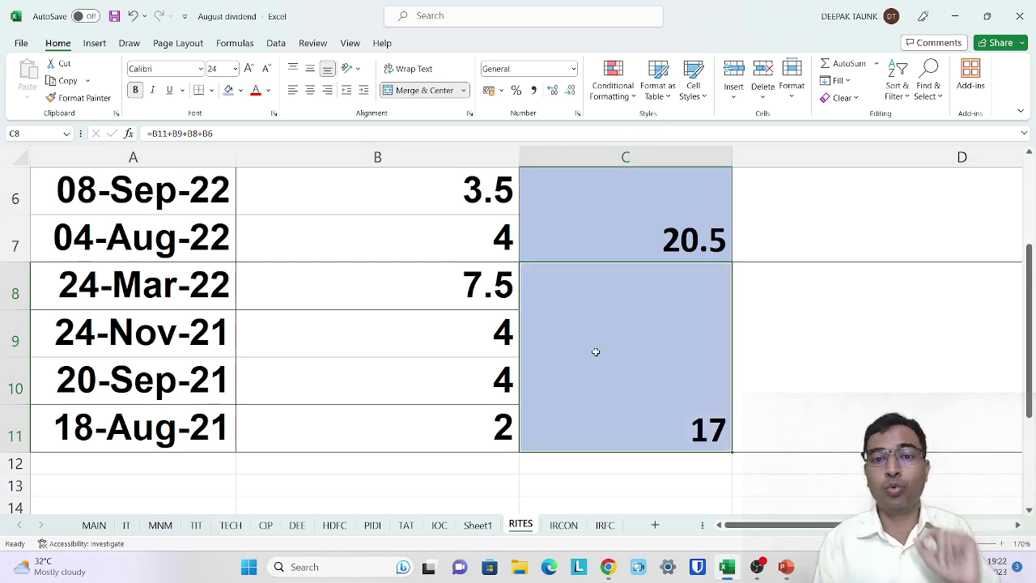
pyautogui.click(240, 90)
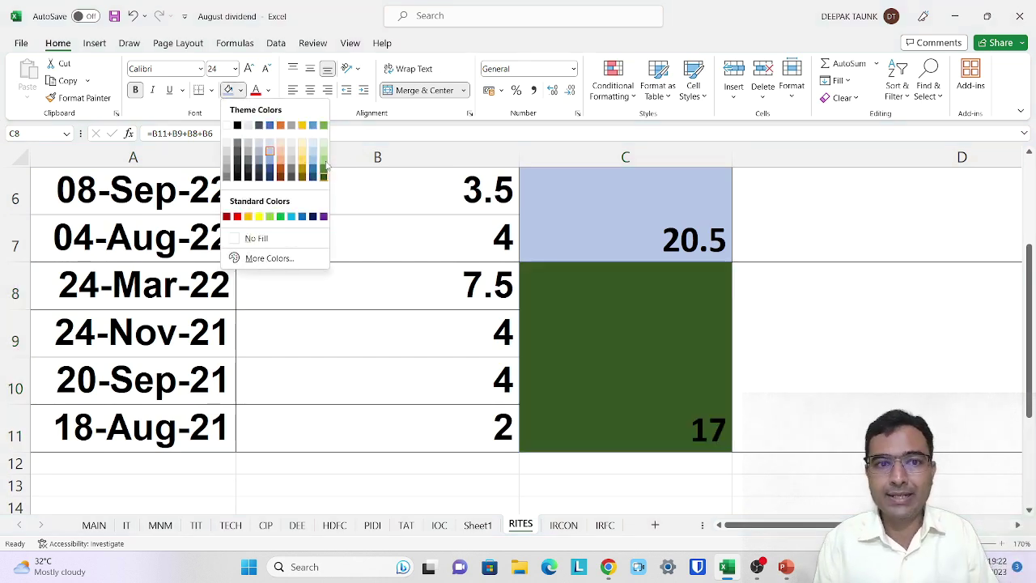
pyautogui.click(324, 158)
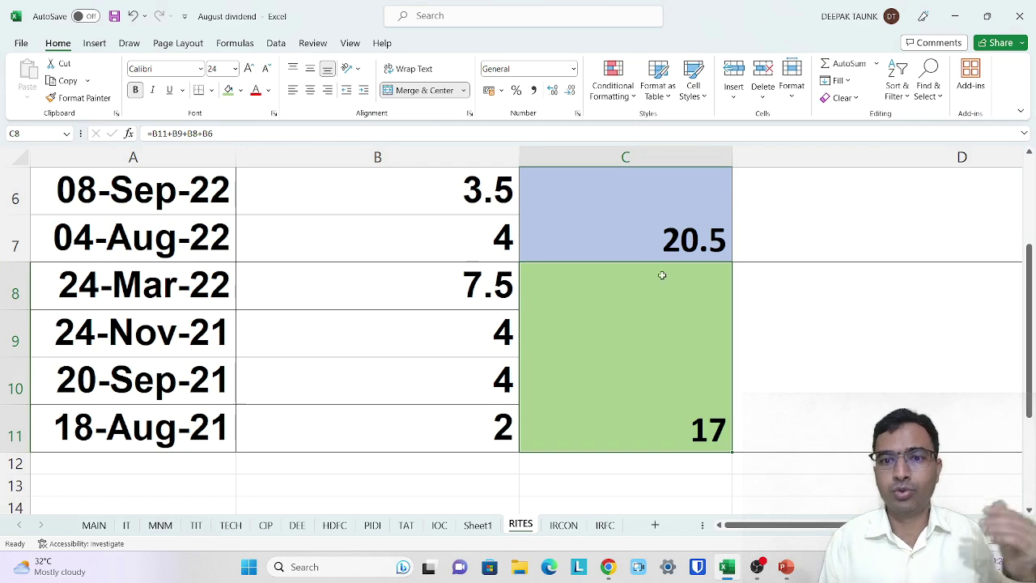
# Enter the note "100 - PROFIT" in F3 below the RITES payout percentage.
pyautogui.scroll(-4, 669, 300)
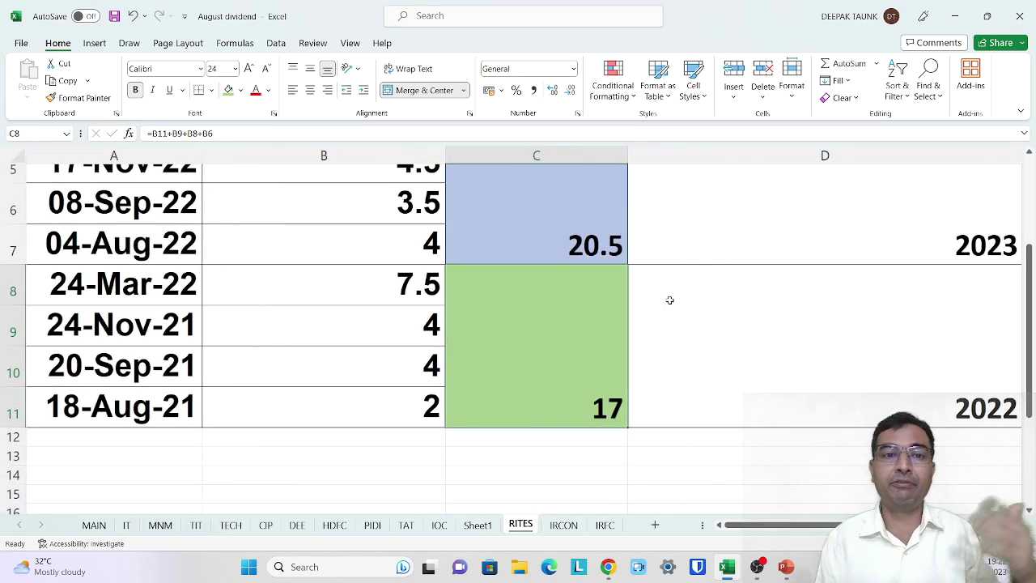
pyautogui.hscroll(5, 669, 300)
pyautogui.hscroll(-5, 672, 301)
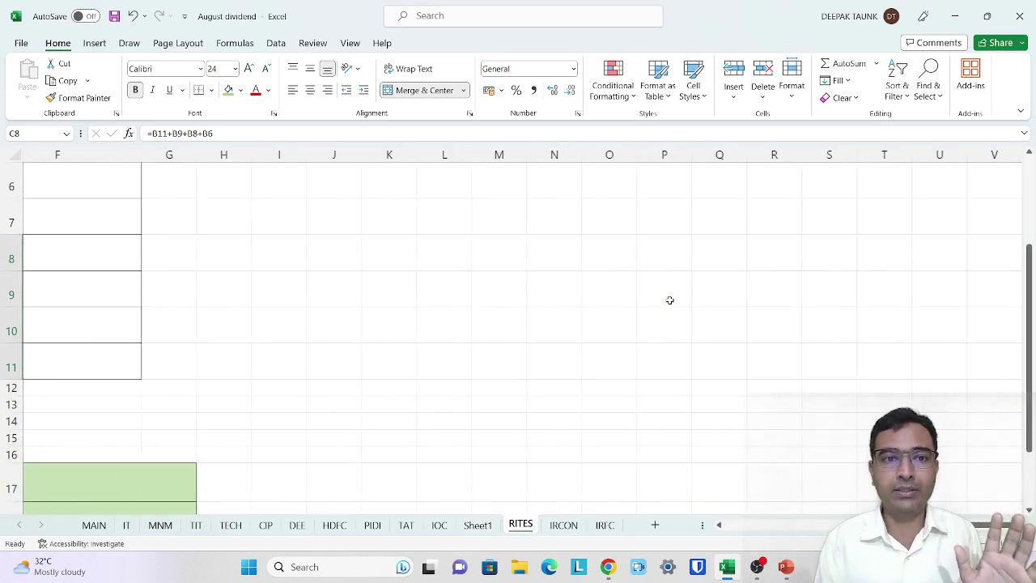
pyautogui.scroll(2, 675, 301)
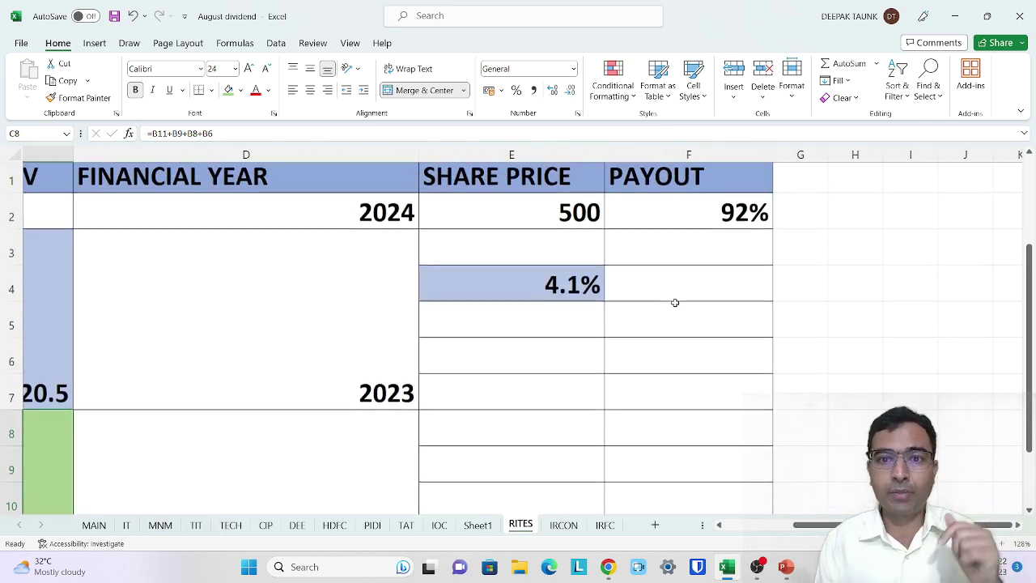
pyautogui.click(714, 227)
pyautogui.scroll(6, 714, 227)
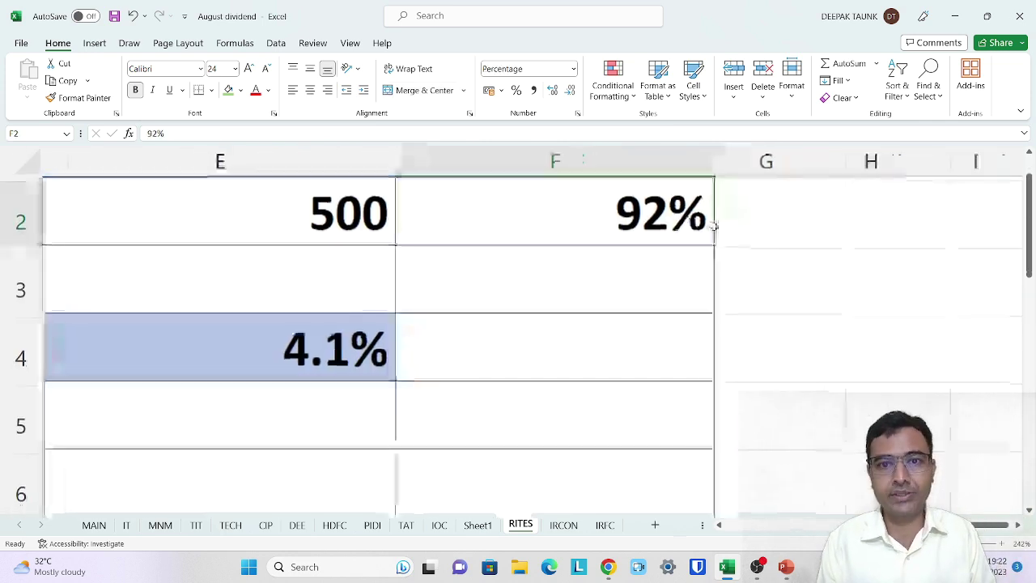
pyautogui.scroll(1, 713, 227)
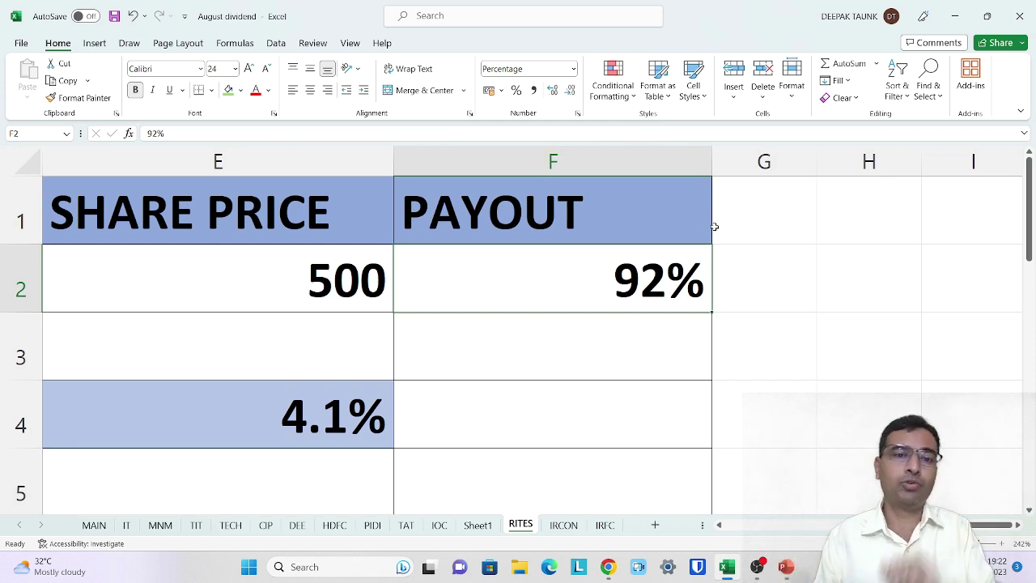
pyautogui.click(556, 352)
pyautogui.write('100')
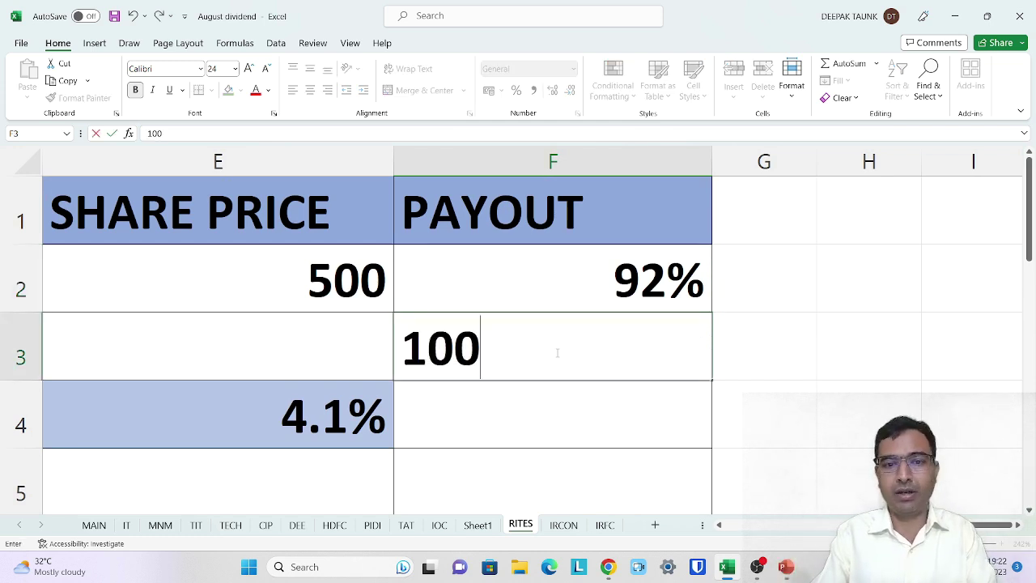
pyautogui.write(' - OROFIT')
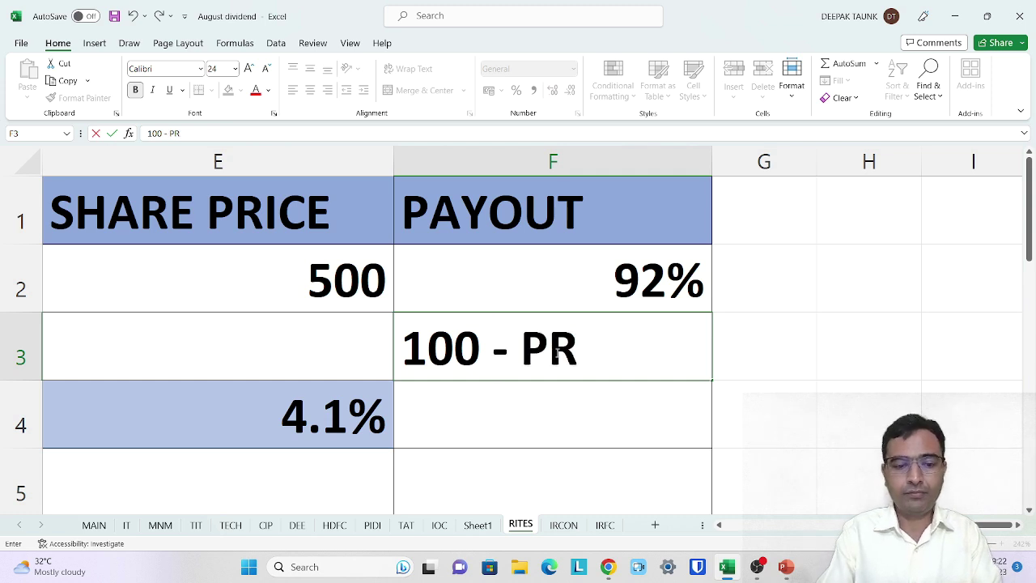
pyautogui.press('Up')
pyautogui.press('Right')
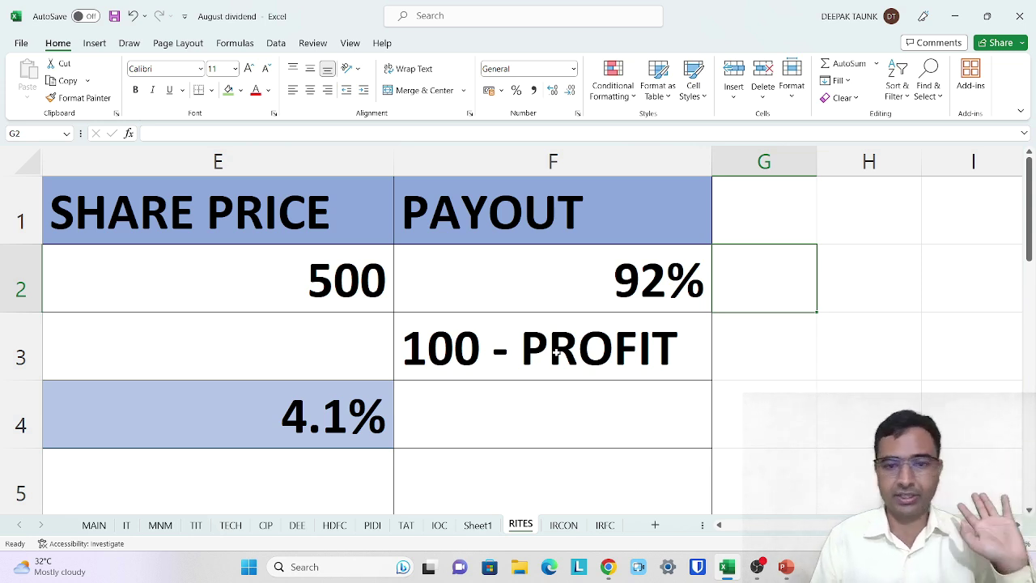
# Enter the label "PROFITS" in F4, directly under the profit note.
pyautogui.click(521, 425)
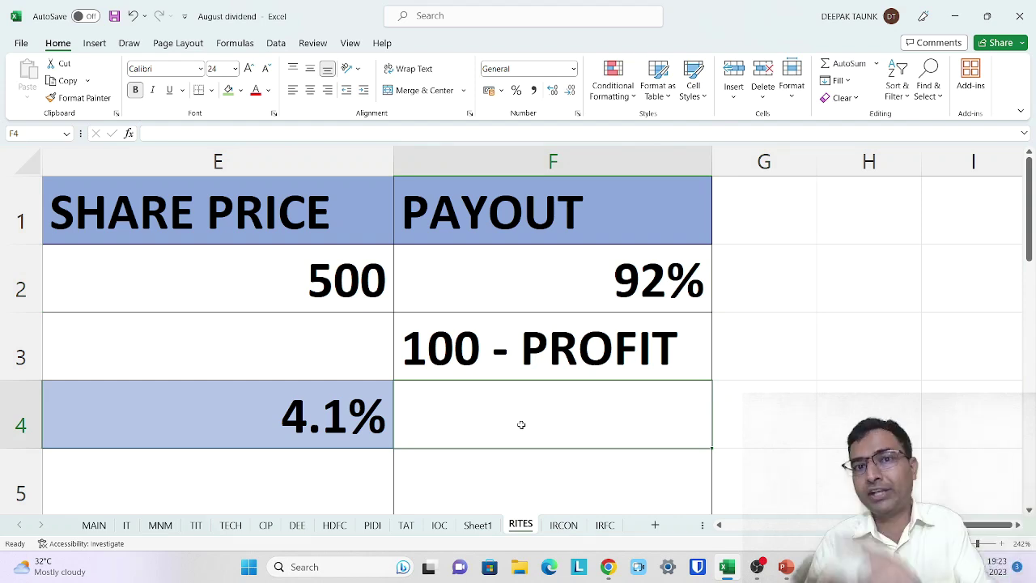
pyautogui.write('PROFITS')
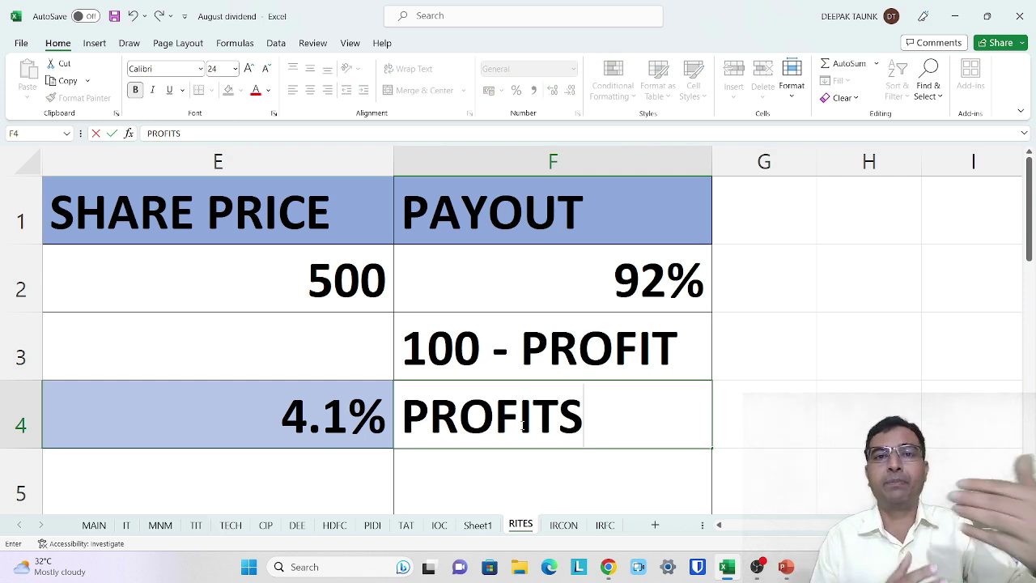
pyautogui.click(480, 325)
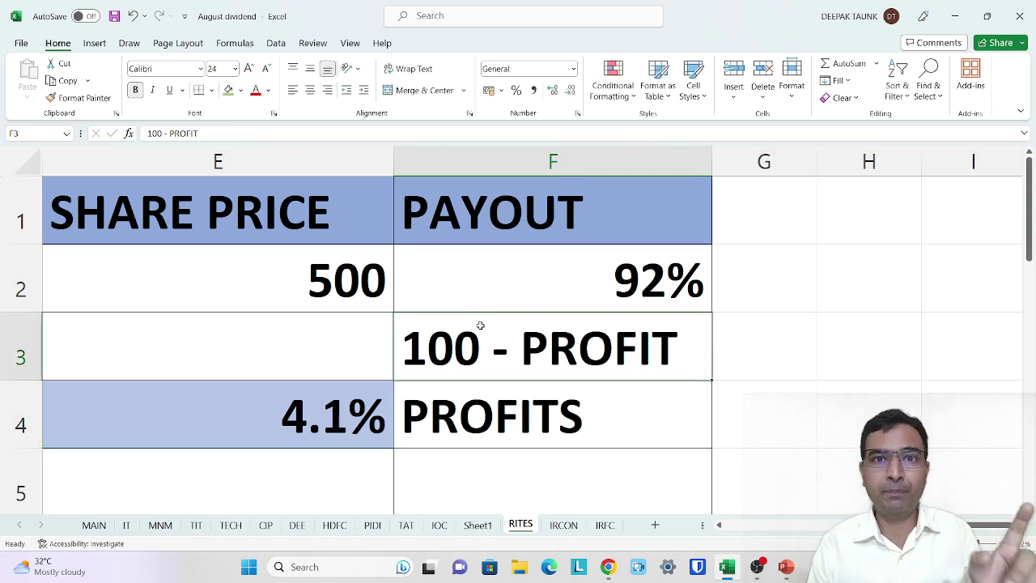
# Select the 08-Sep-23 ex-date and its dividend amount in A3:B3 to review the upcoming RITES payout.
pyautogui.hscroll(-10, 480, 326)
pyautogui.keyDown('ctrl'); pyautogui.scroll(-3, 480, 325); pyautogui.keyUp('ctrl')
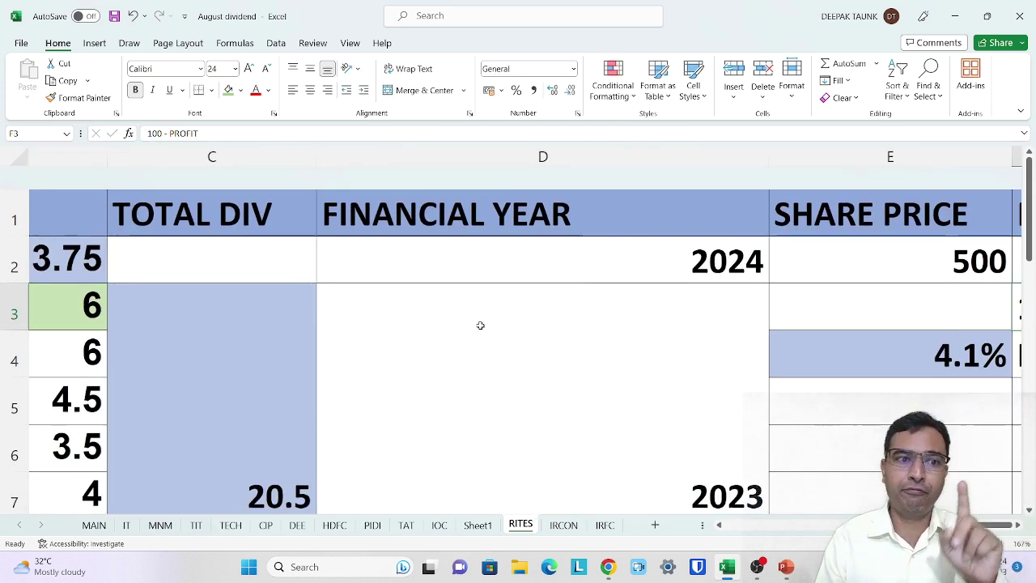
pyautogui.hscroll(-2, 479, 326)
pyautogui.moveTo(169, 288); pyautogui.dragTo(329, 284)
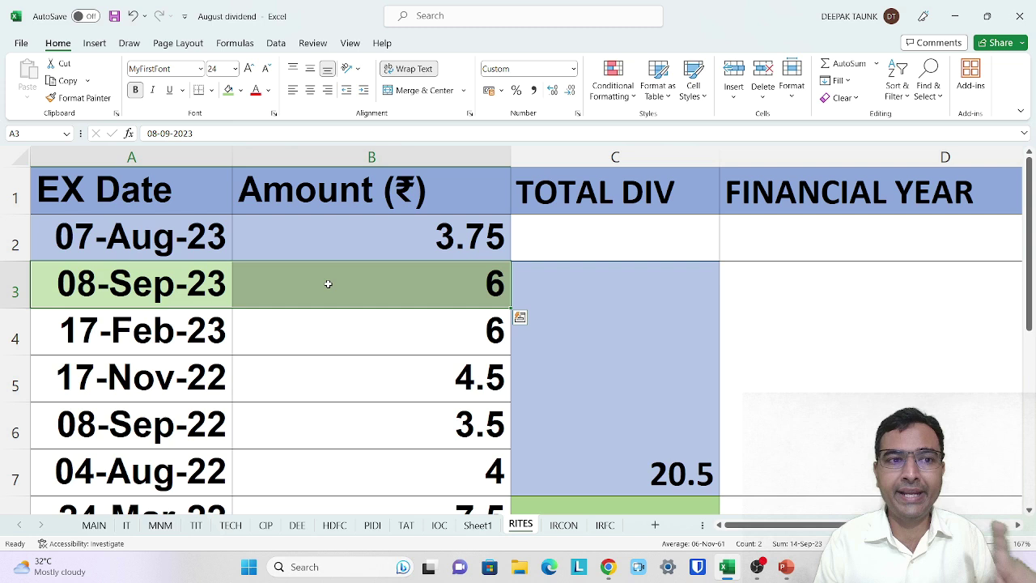
# On the IRCON sheet, fill the merged final dividend note in row 17 with light green.
pyautogui.click(564, 525)
pyautogui.scroll(-2, 242, 324)
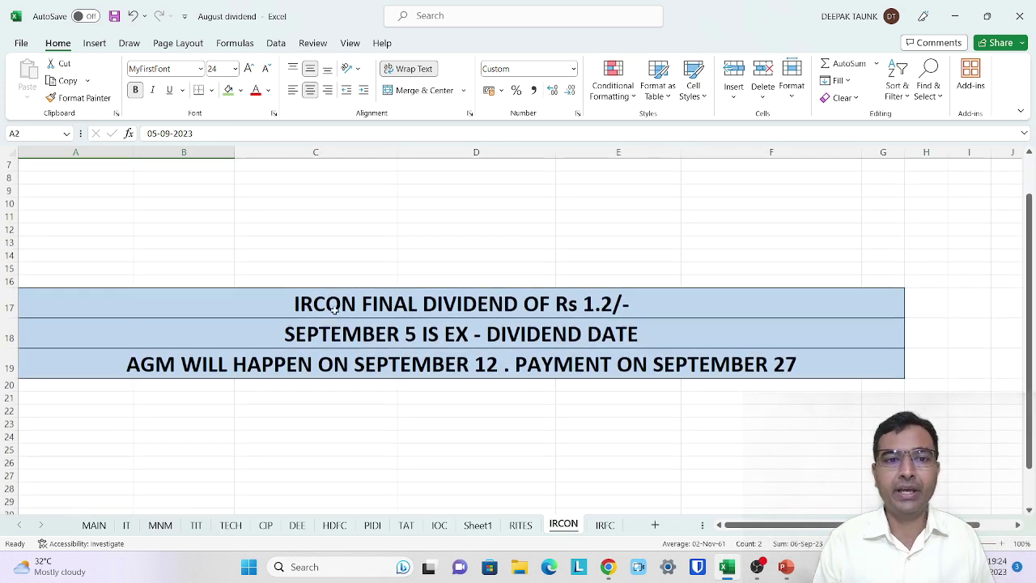
pyautogui.click(403, 305)
pyautogui.keyDown('ctrl'); pyautogui.scroll(4, 403, 305); pyautogui.keyUp('ctrl')
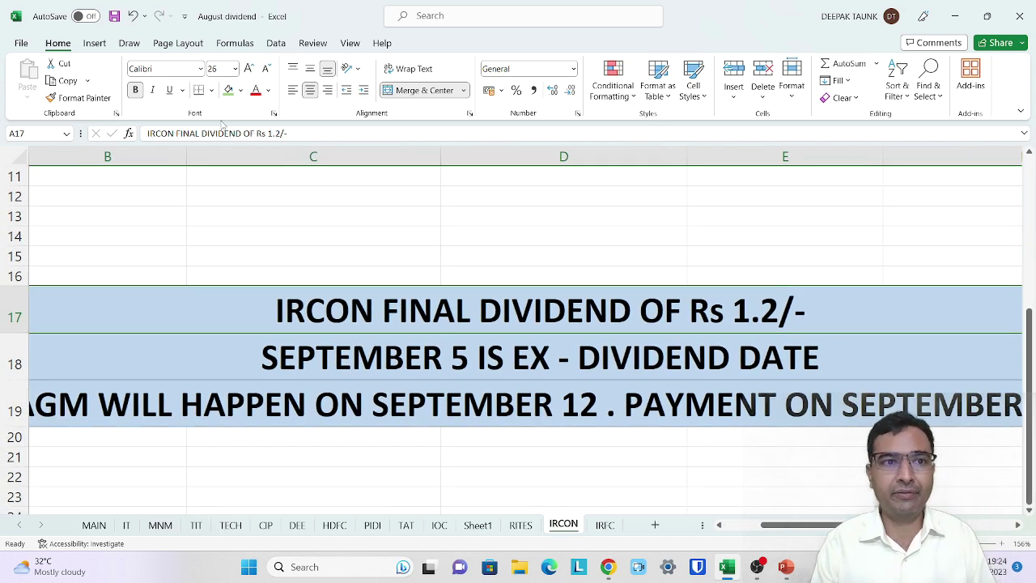
pyautogui.click(229, 90)
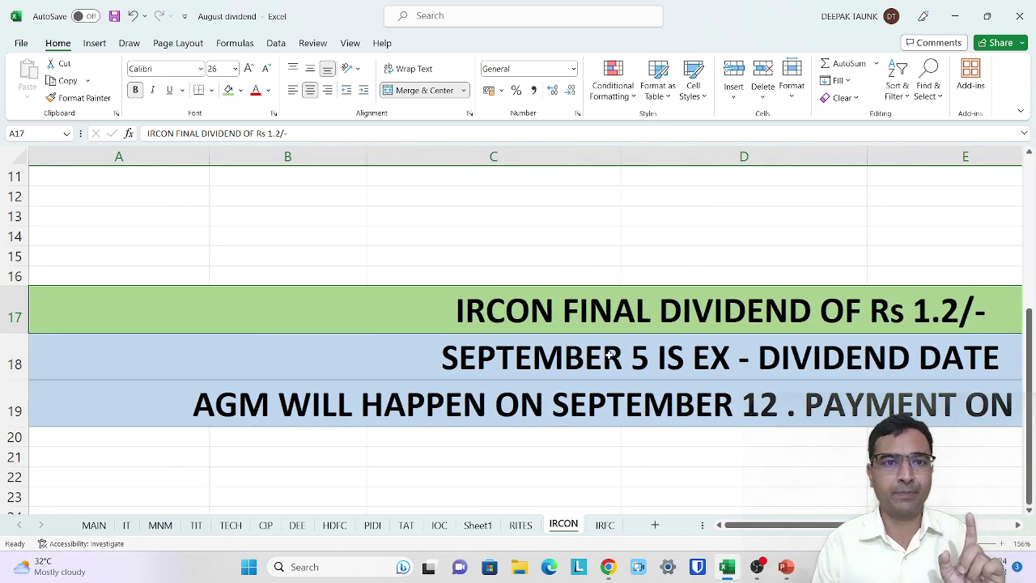
# Fill the merged ex-dividend date note in row 18 with the same light green.
pyautogui.keyDown('ctrl'); pyautogui.scroll(-2, 613, 362); pyautogui.keyUp('ctrl')
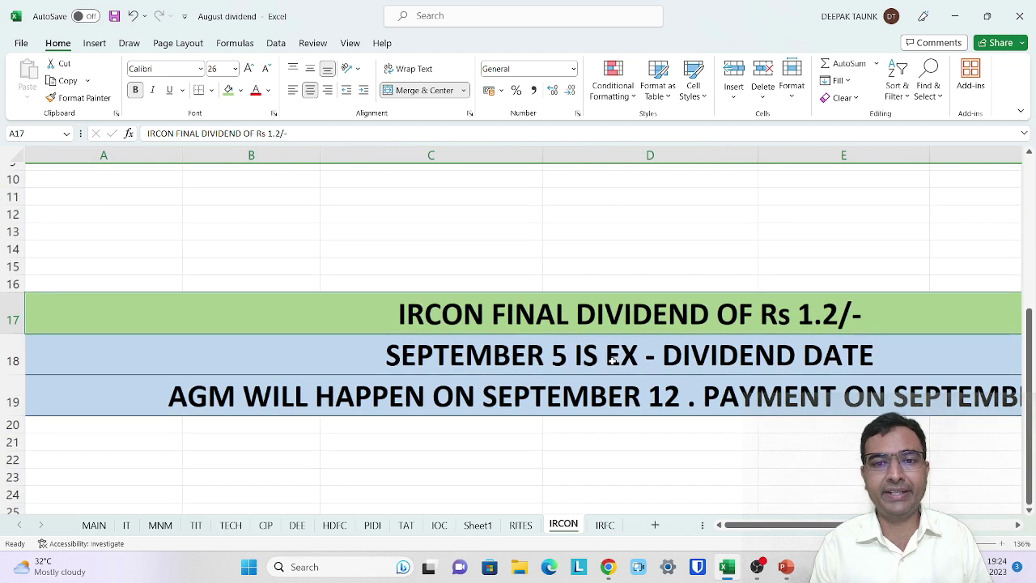
pyautogui.click(612, 360)
pyautogui.click(228, 90)
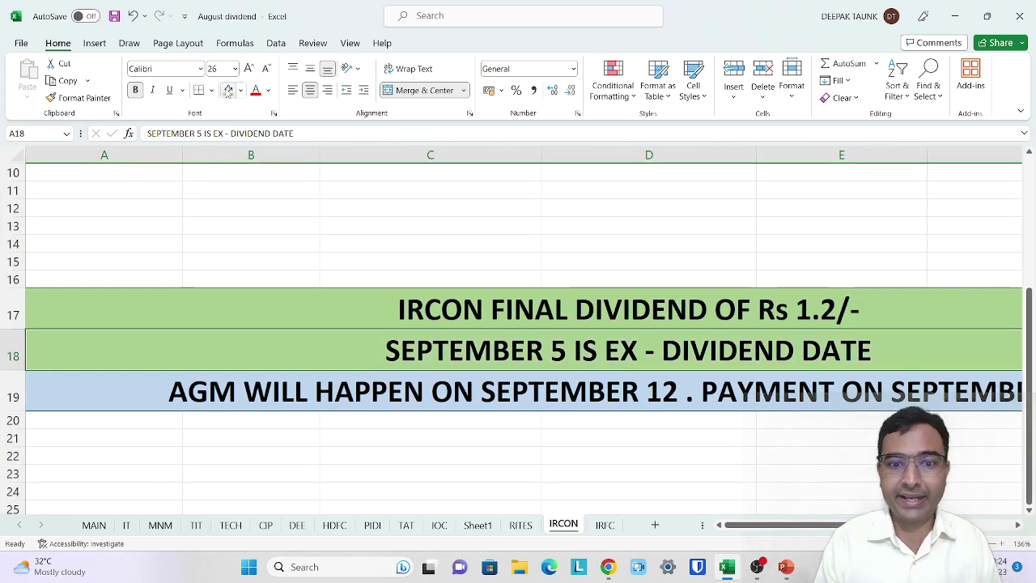
pyautogui.keyDown('ctrl'); pyautogui.scroll(5, 506, 350); pyautogui.keyUp('ctrl')
pyautogui.keyDown('ctrl'); pyautogui.scroll(2, 505, 350); pyautogui.keyUp('ctrl')
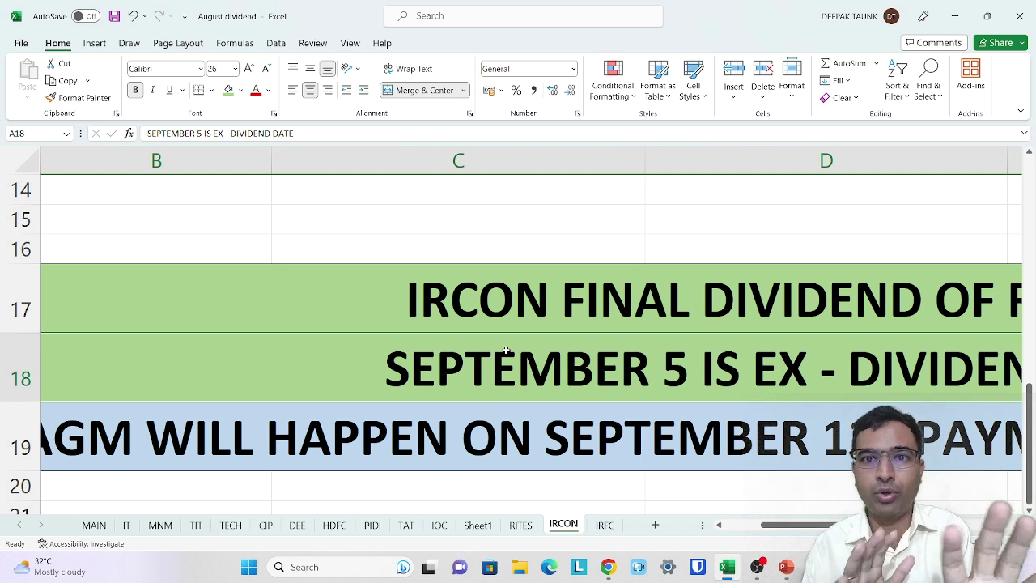
pyautogui.keyDown('ctrl'); pyautogui.scroll(-2, 536, 296); pyautogui.keyUp('ctrl')
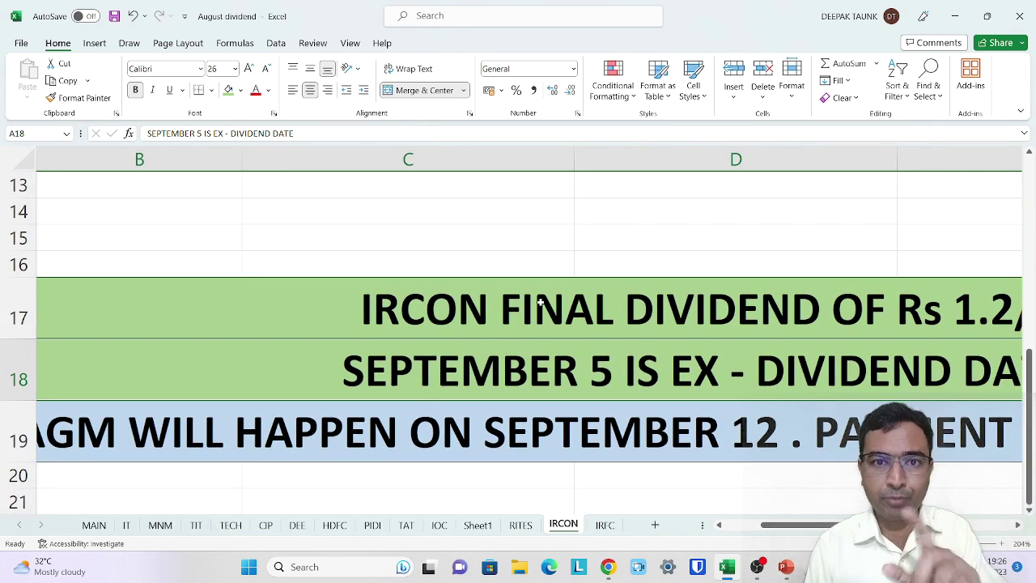
# Switch to the RailTel page on NSE in Chrome and highlight the latest dividend's purpose and ex-date under Corporate Actions.
pyautogui.hotkey('alt', 'Tab')
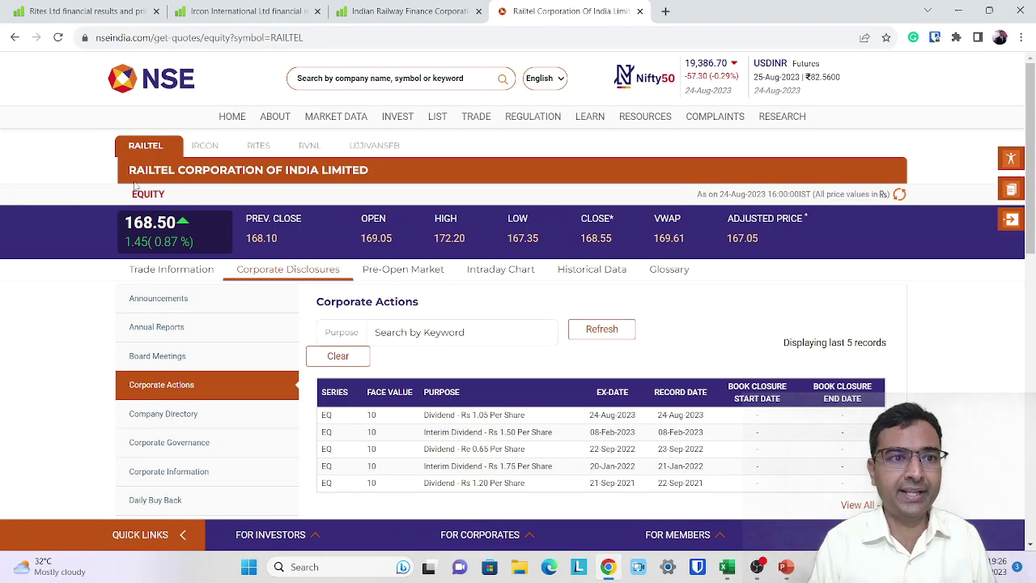
pyautogui.keyDown('ctrl'); pyautogui.scroll(3, 135, 185); pyautogui.keyUp('ctrl')
pyautogui.keyDown('ctrl'); pyautogui.scroll(2, 135, 185); pyautogui.keyUp('ctrl')
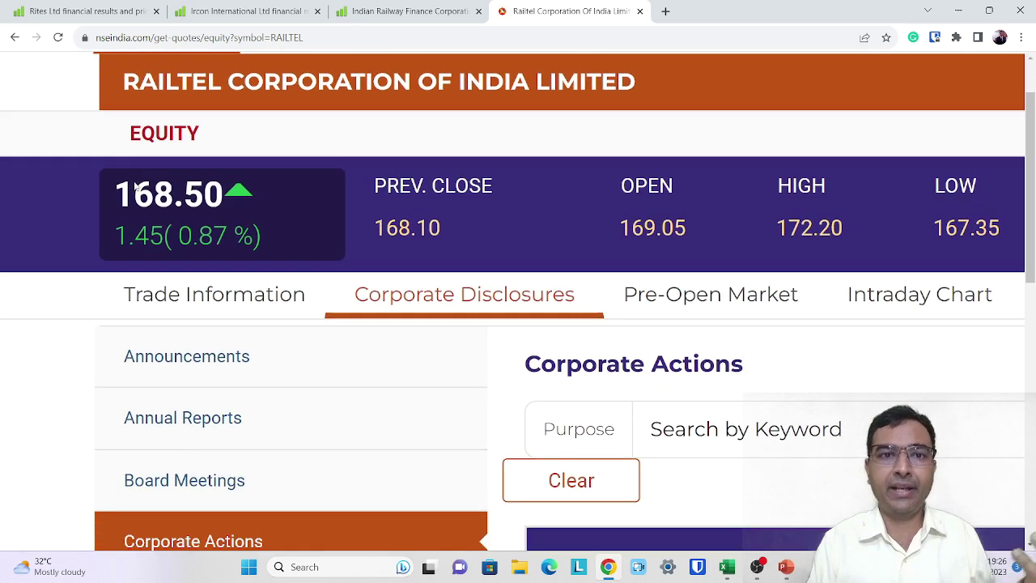
pyautogui.scroll(-3, 135, 185)
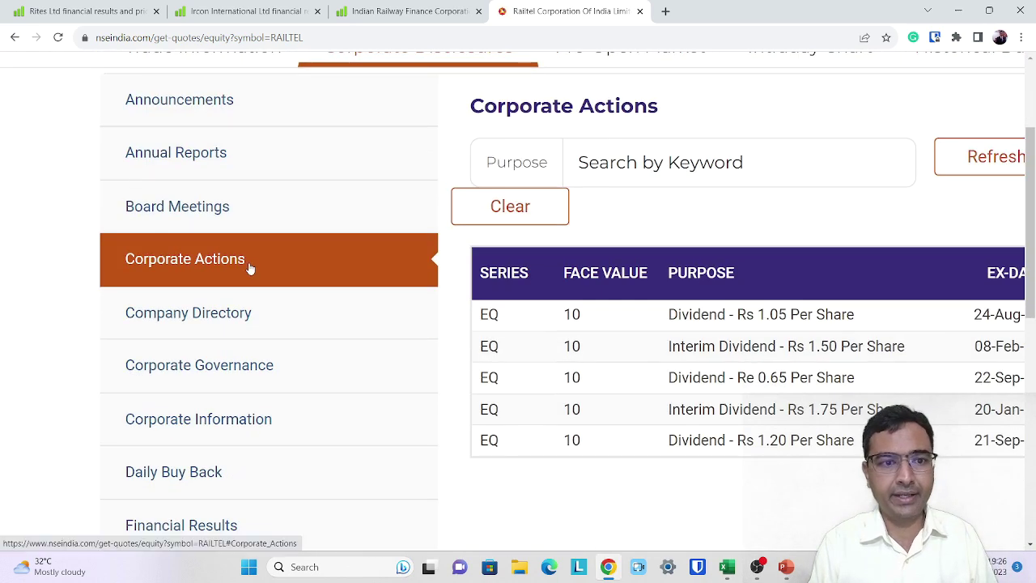
pyautogui.hscroll(4, 730, 360)
pyautogui.tripleClick(486, 316)
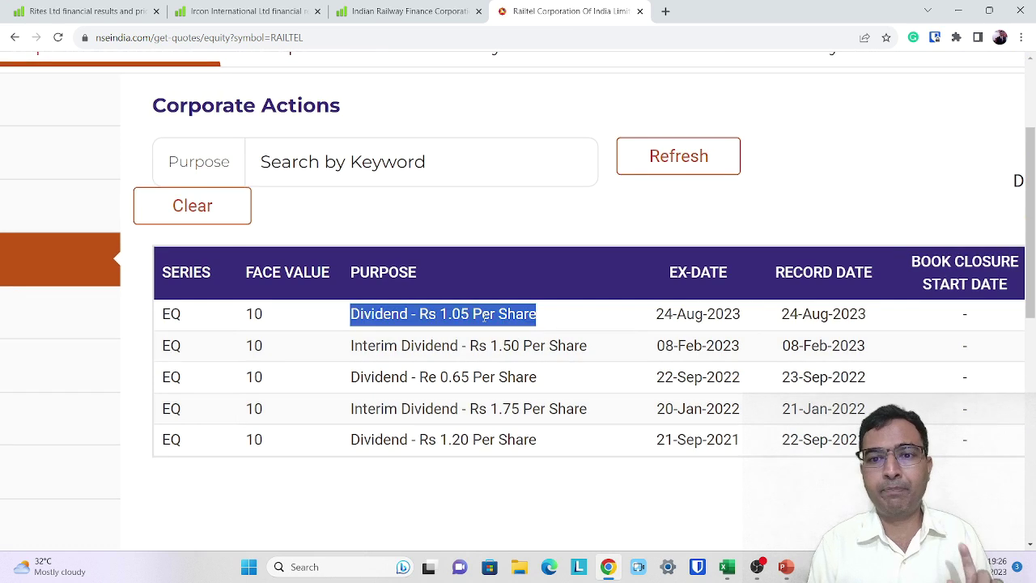
pyautogui.tripleClick(692, 317)
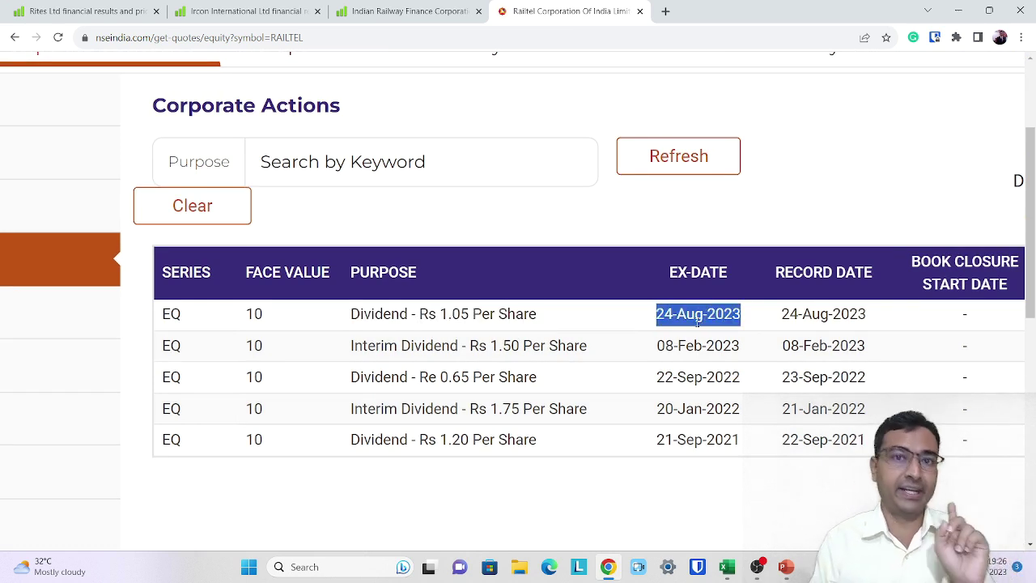
# Highlight RailTel's previous close price in the NSE quote header and enlarge it for reading.
pyautogui.hotkey('ctrl', '-')
pyautogui.hotkey('ctrl', '-')
pyautogui.hotkey('ctrl', '-')
pyautogui.doubleClick(260, 161)
pyautogui.hotkey('ctrl', '+')
pyautogui.hotkey('ctrl', '+')
pyautogui.hotkey('ctrl', '+')
pyautogui.hotkey('ctrl', '+')
pyautogui.hotkey('ctrl', '+')
pyautogui.hotkey('ctrl', '+')
pyautogui.hotkey('ctrl', '+')
pyautogui.hotkey('ctrl', '+')
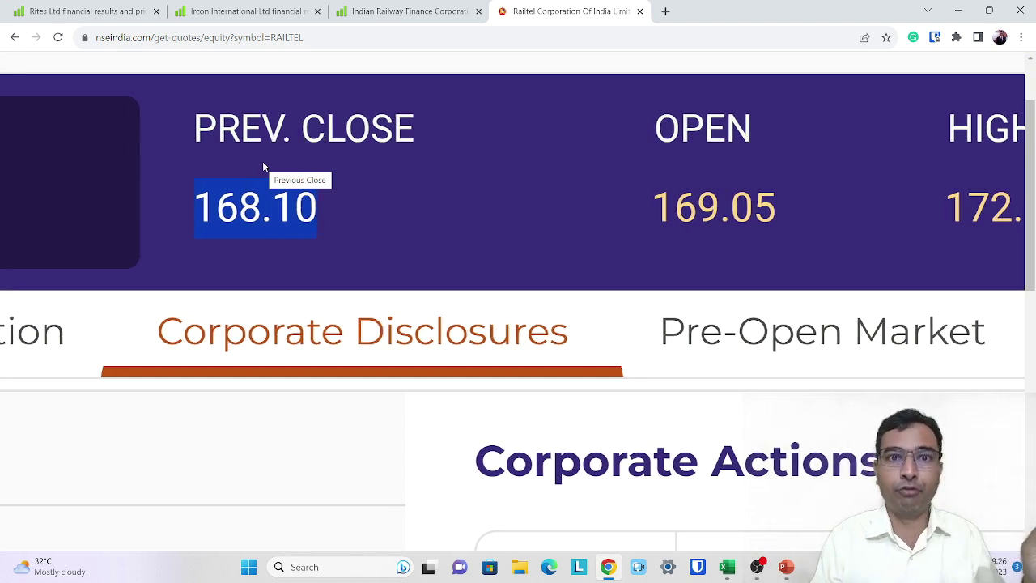
# Examine RailTel's adjusted price in the quote header and highlight it.
pyautogui.hscroll(10, 262, 166)
pyautogui.hscroll(6, 262, 165)
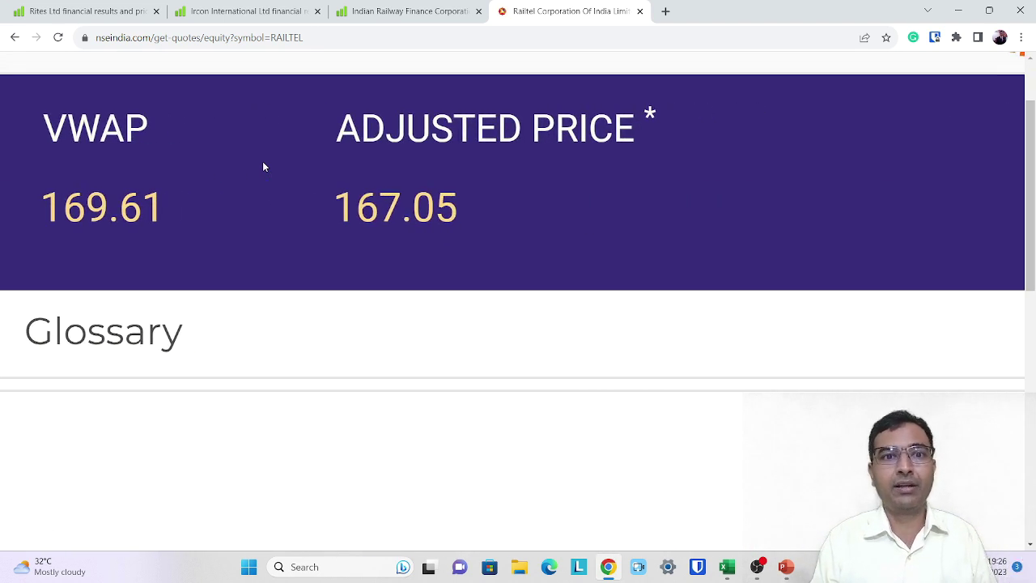
pyautogui.click(403, 158)
pyautogui.scroll(-3, 403, 158)
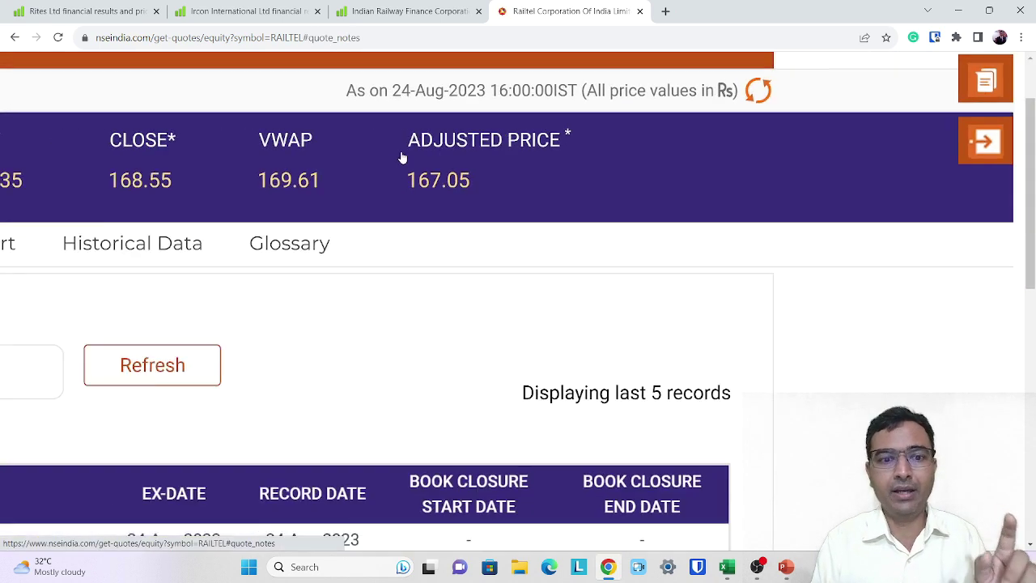
pyautogui.scroll(3, 402, 158)
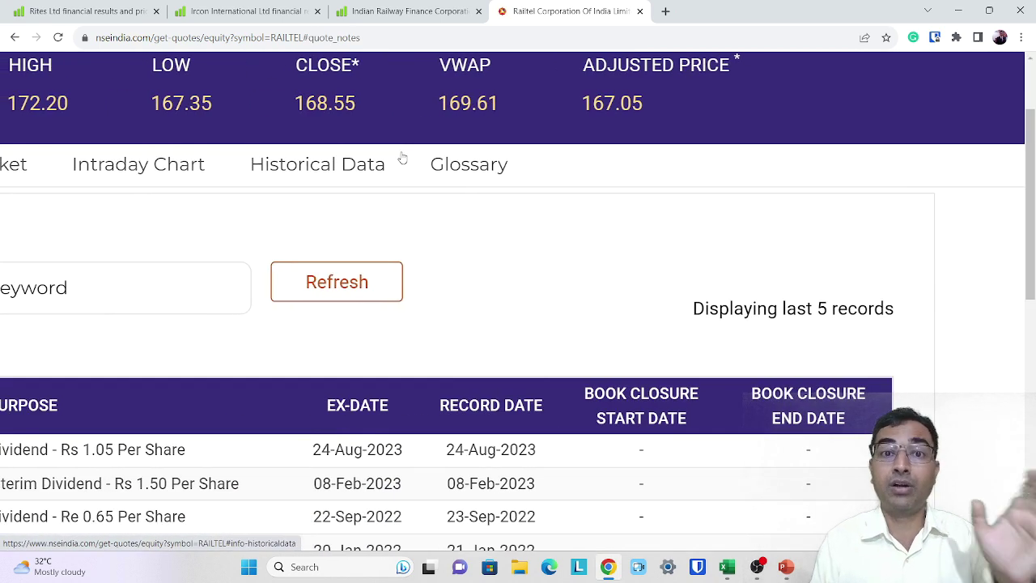
pyautogui.scroll(2, 655, 87)
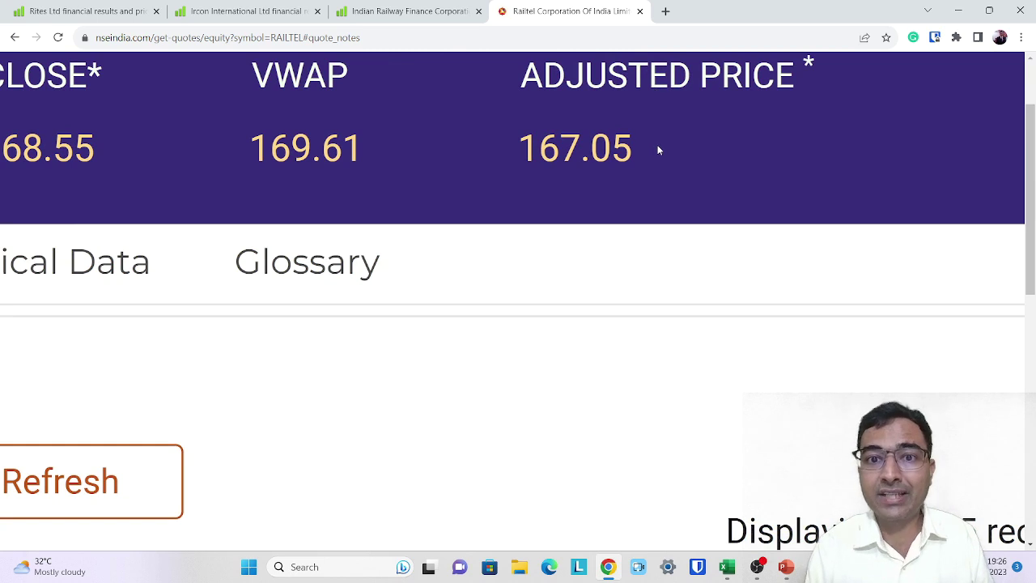
pyautogui.moveTo(657, 150); pyautogui.dragTo(516, 73)
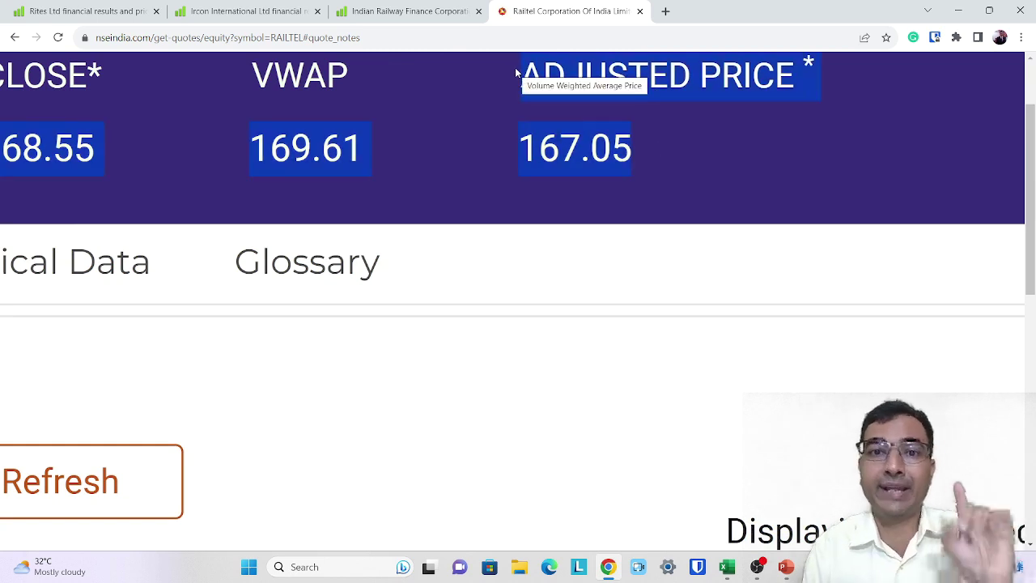
# Switch back to the Excel workbook and select IRCON's 05-Sep-23 ex-date and dividend amount in A2:B2.
pyautogui.hotkey('alt', 'Tab')
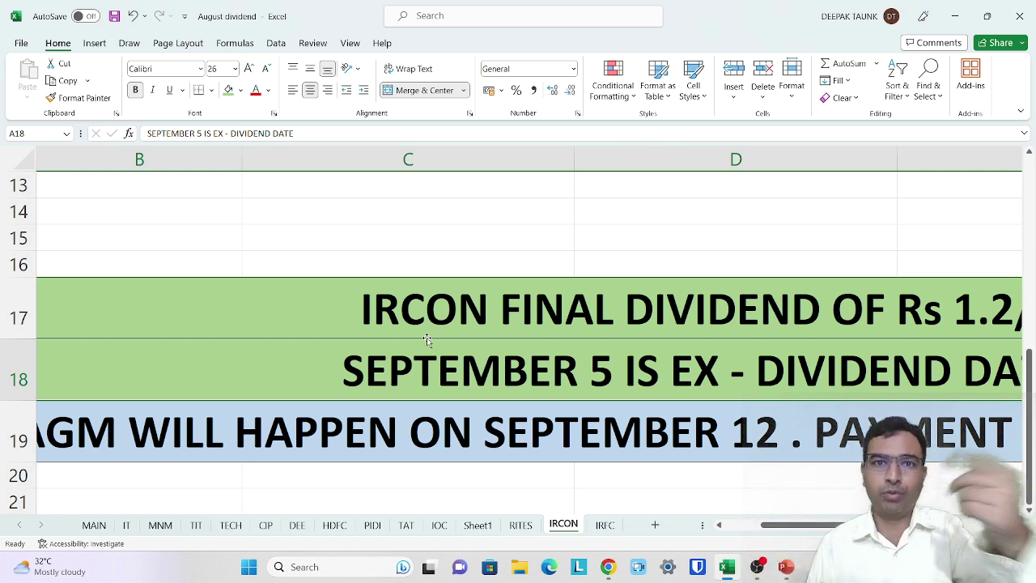
pyautogui.keyDown('ctrl'); pyautogui.scroll(-2, 426, 337); pyautogui.keyUp('ctrl')
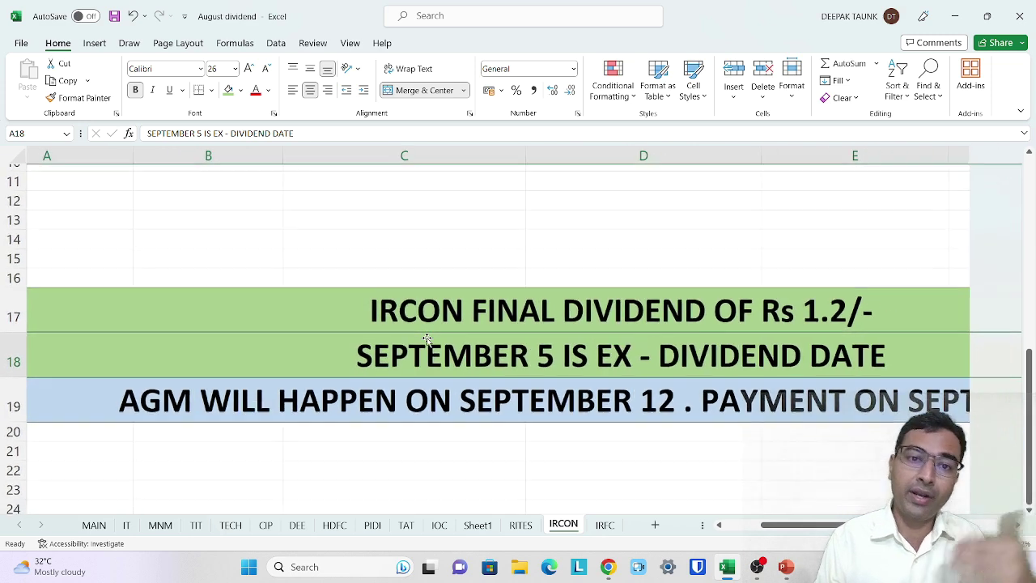
pyautogui.scroll(4, 426, 337)
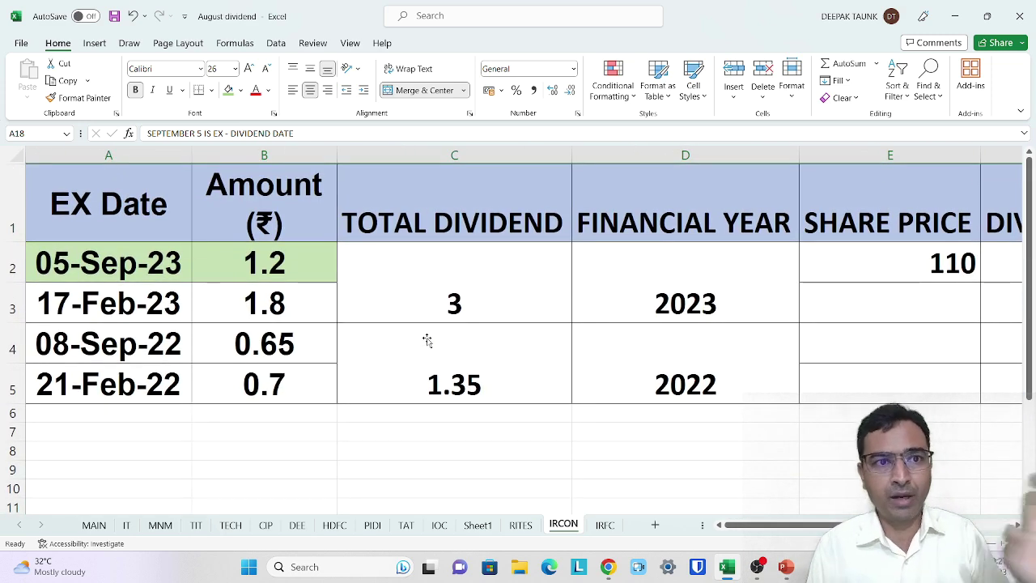
pyautogui.click(108, 265)
pyautogui.moveTo(108, 264); pyautogui.dragTo(235, 281)
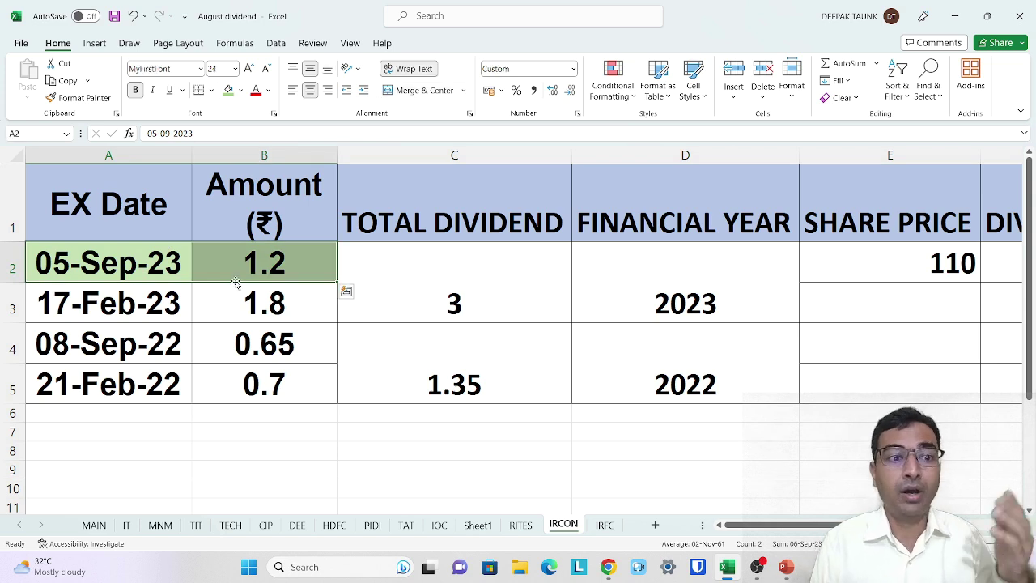
# Fill IRCON's 17-Feb-23 ex-date and dividend amount in A3:B3 and the 2023 total dividend cell with green.
pyautogui.moveTo(131, 315); pyautogui.dragTo(231, 302)
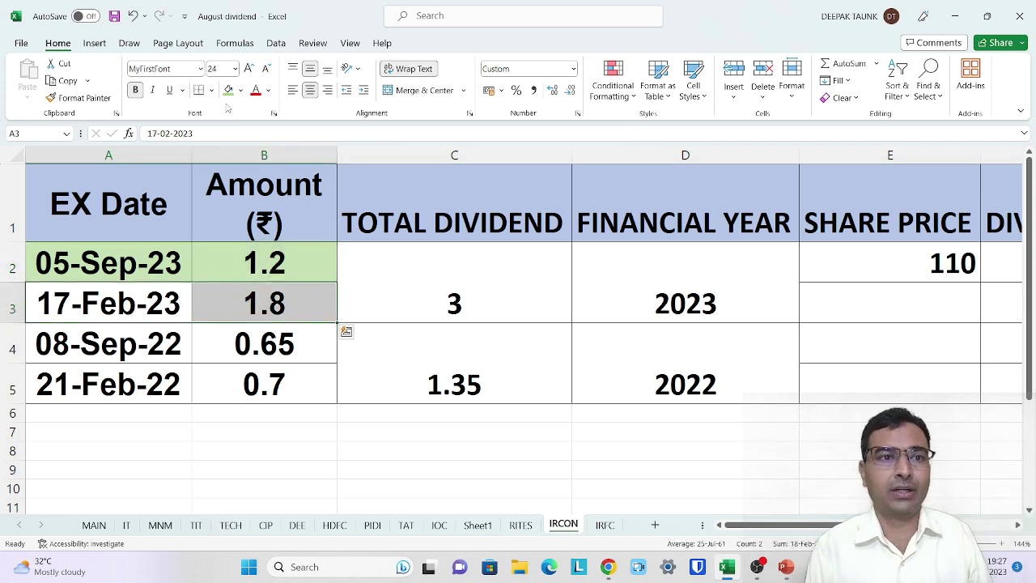
pyautogui.click(228, 90)
pyautogui.click(470, 282)
pyautogui.click(228, 90)
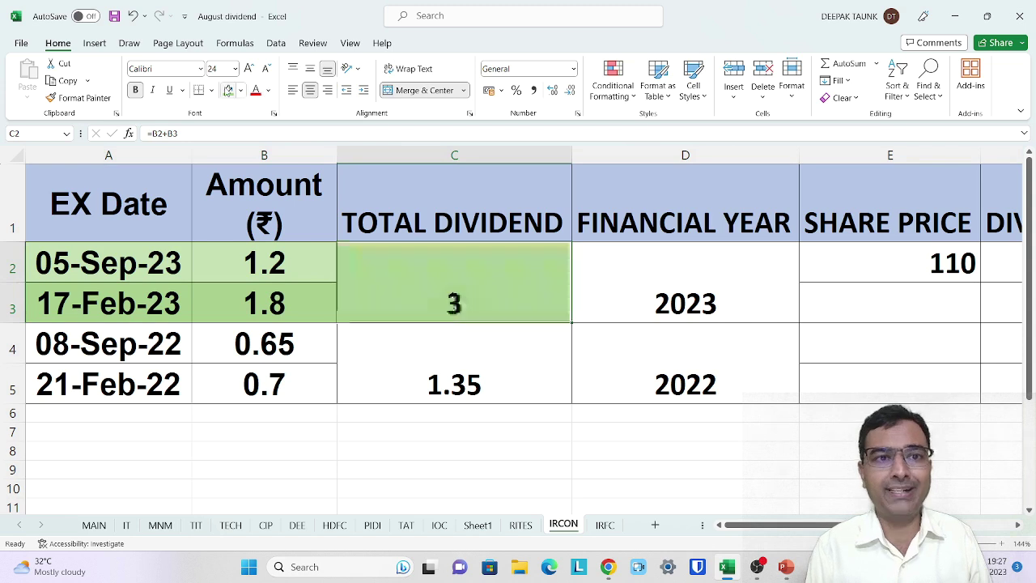
# Calculate the 2023 dividend yield in E3 by dividing total dividend by share price with =C2/E2.
pyautogui.click(725, 289)
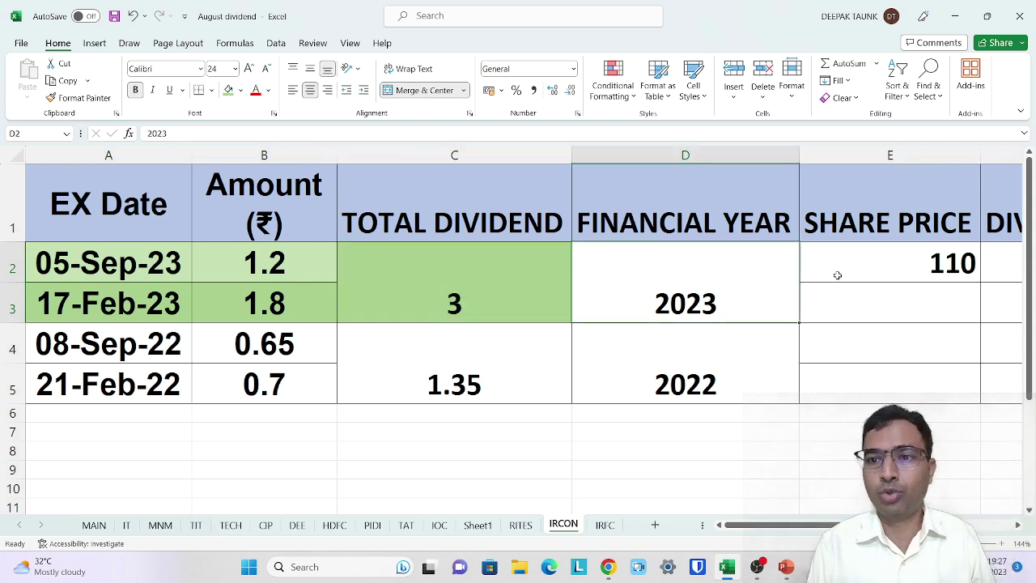
pyautogui.click(838, 276)
pyautogui.click(841, 314)
pyautogui.write('=')
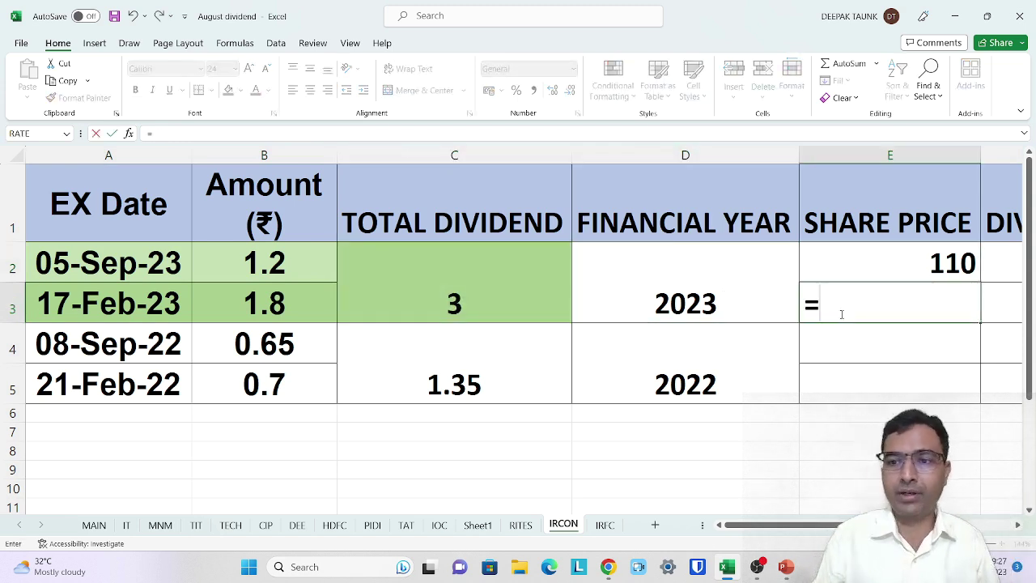
pyautogui.click(492, 293)
pyautogui.write('/')
pyautogui.click(823, 259)
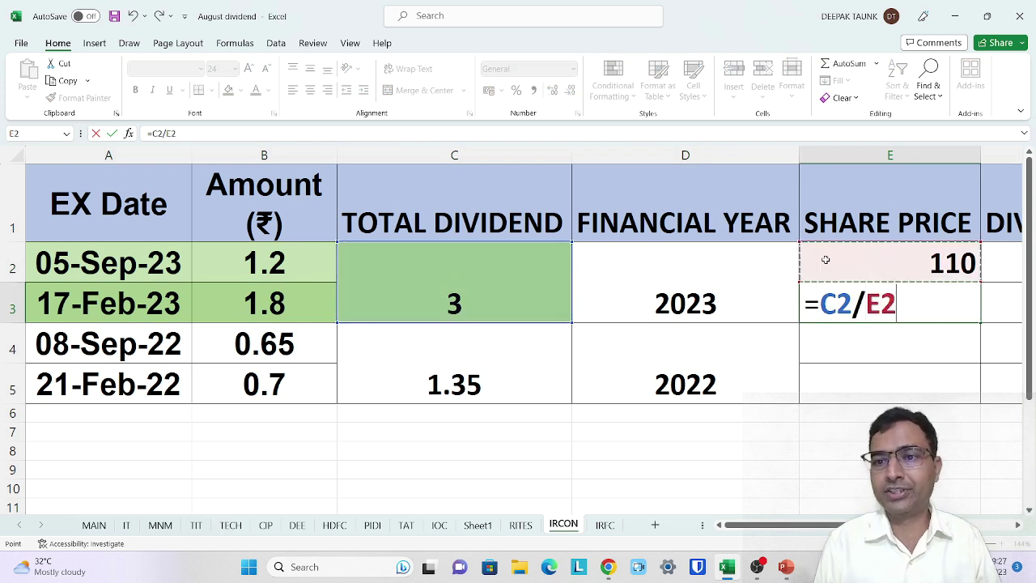
pyautogui.press('Return')
# Format the yield in E3 as a percentage with one decimal place and fill the cell with green.
pyautogui.press('Up')
pyautogui.click(516, 90)
pyautogui.click(552, 89)
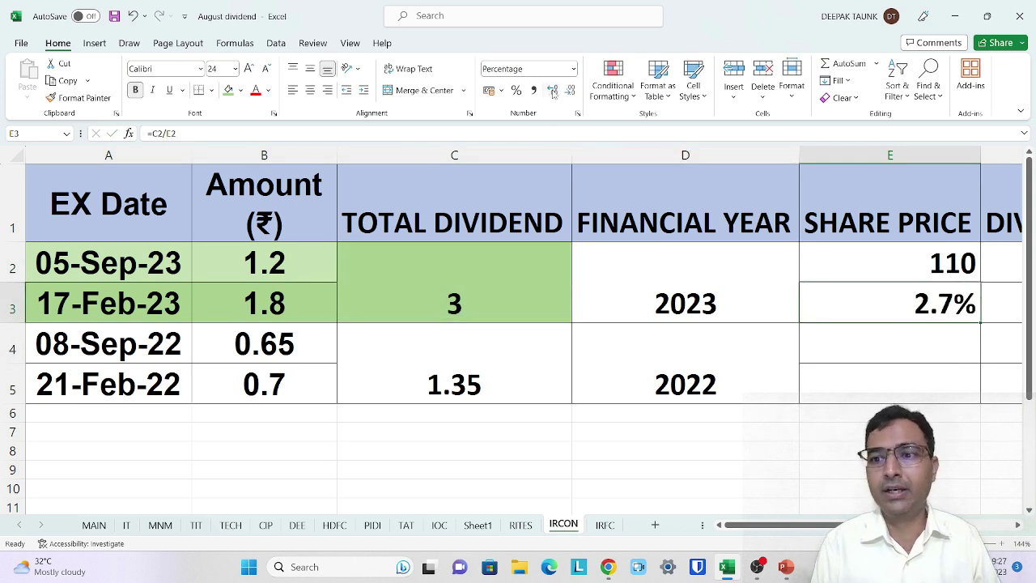
pyautogui.click(228, 90)
# Fill the 2022 total dividend cell in column C with green.
pyautogui.scroll(3, 886, 303)
pyautogui.scroll(-3, 886, 303)
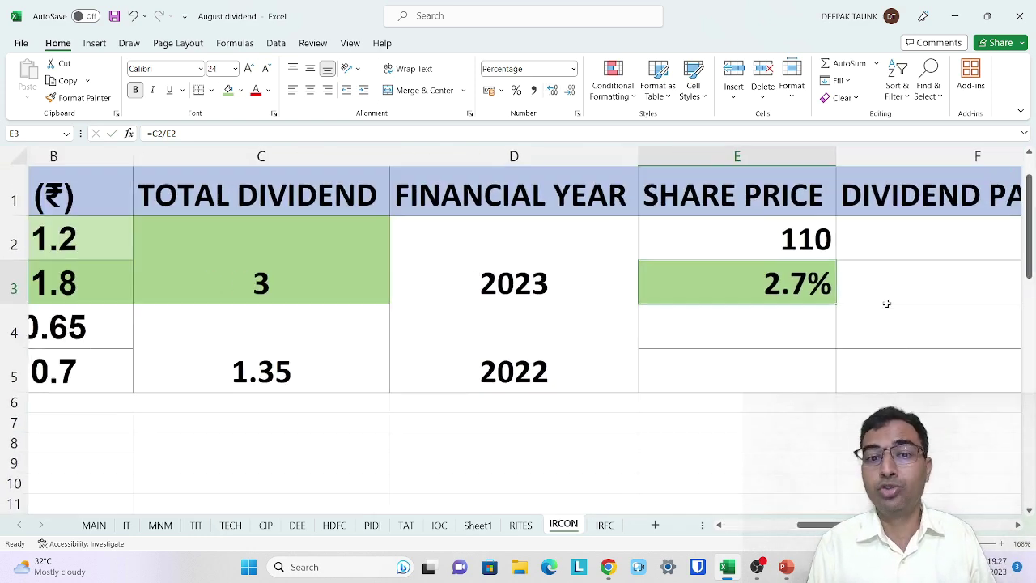
pyautogui.scroll(2, 885, 303)
pyautogui.scroll(-2, 886, 303)
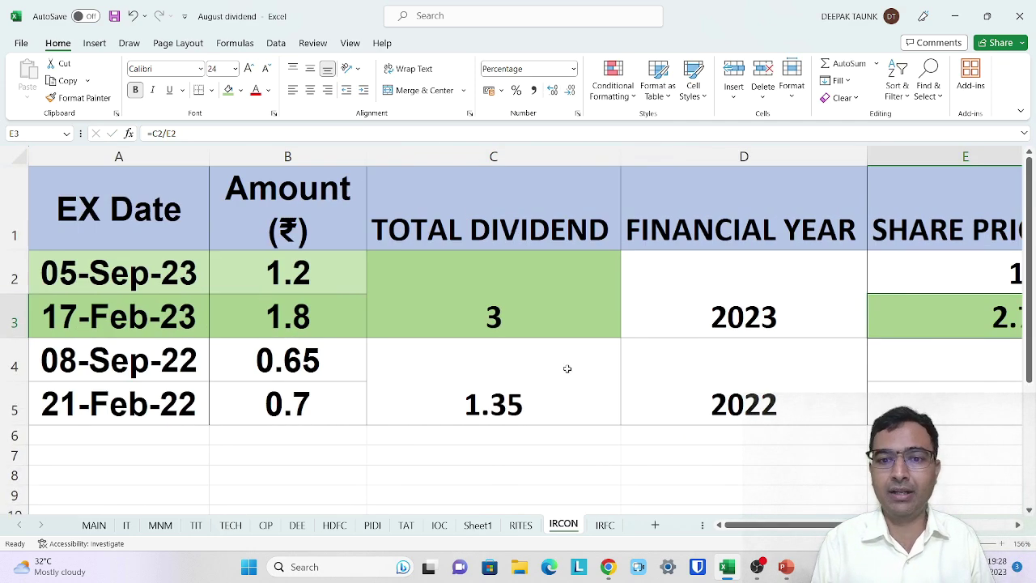
pyautogui.click(534, 365)
pyautogui.click(228, 90)
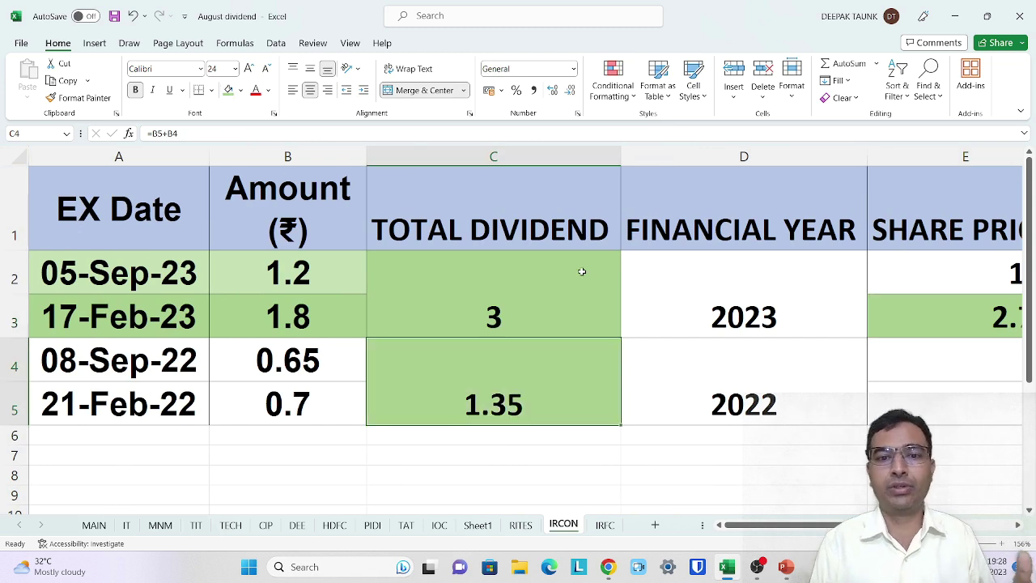
# Enter the note "100 - PROFIT" in F3, below IRCON's 2023 dividend payout ratio.
pyautogui.hscroll(3, 750, 330)
pyautogui.hscroll(4, 751, 330)
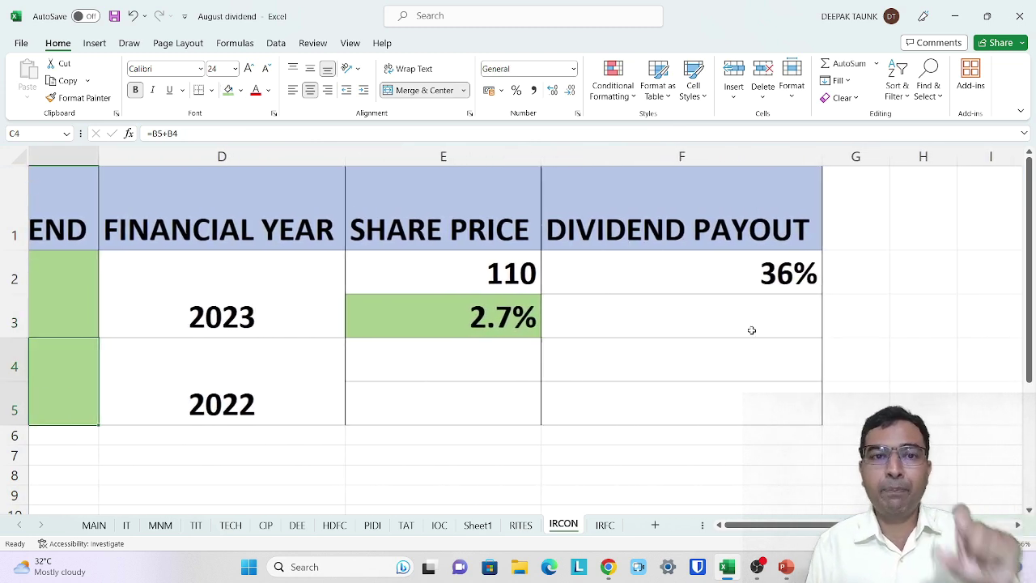
pyautogui.click(652, 276)
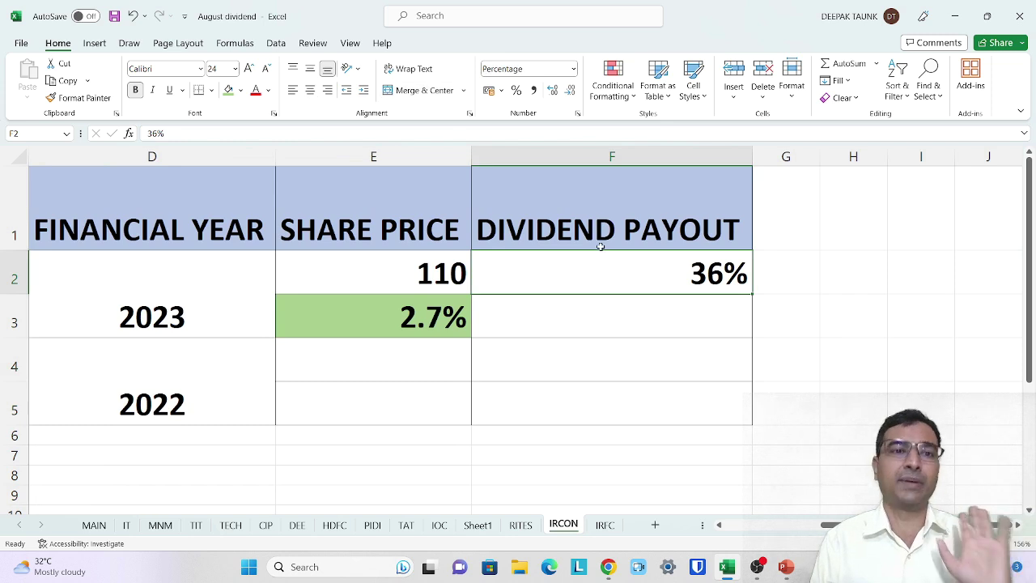
pyautogui.keyDown('ctrl'); pyautogui.scroll(4, 585, 324); pyautogui.keyUp('ctrl')
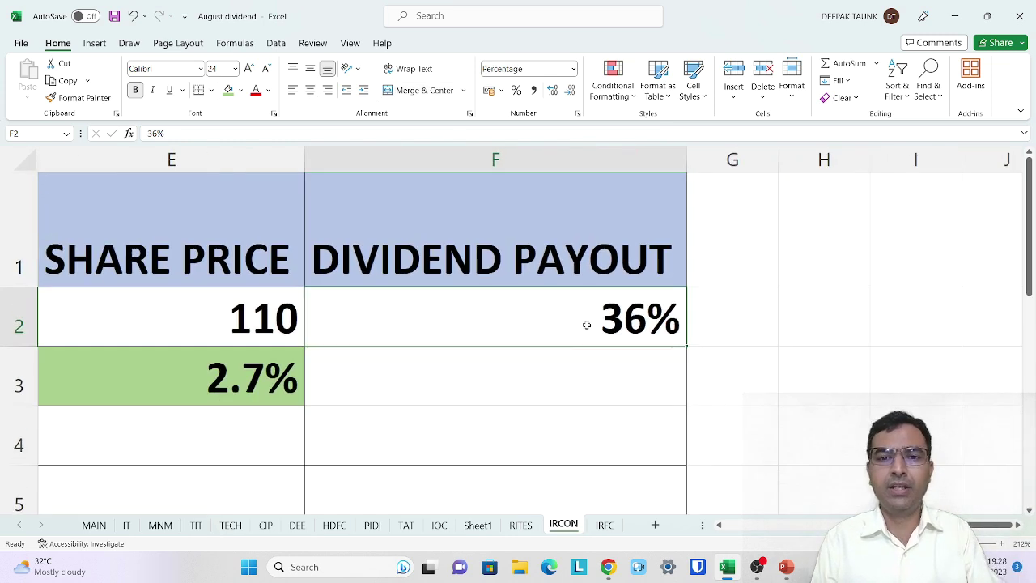
pyautogui.click(566, 372)
pyautogui.write('100 -')
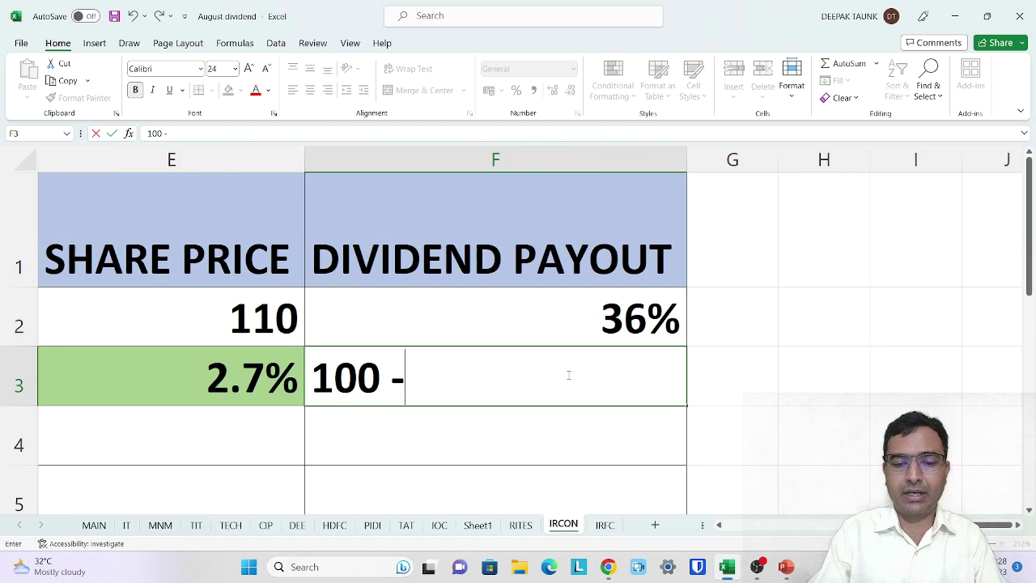
pyautogui.write(' PROFIT')
pyautogui.press('Up')
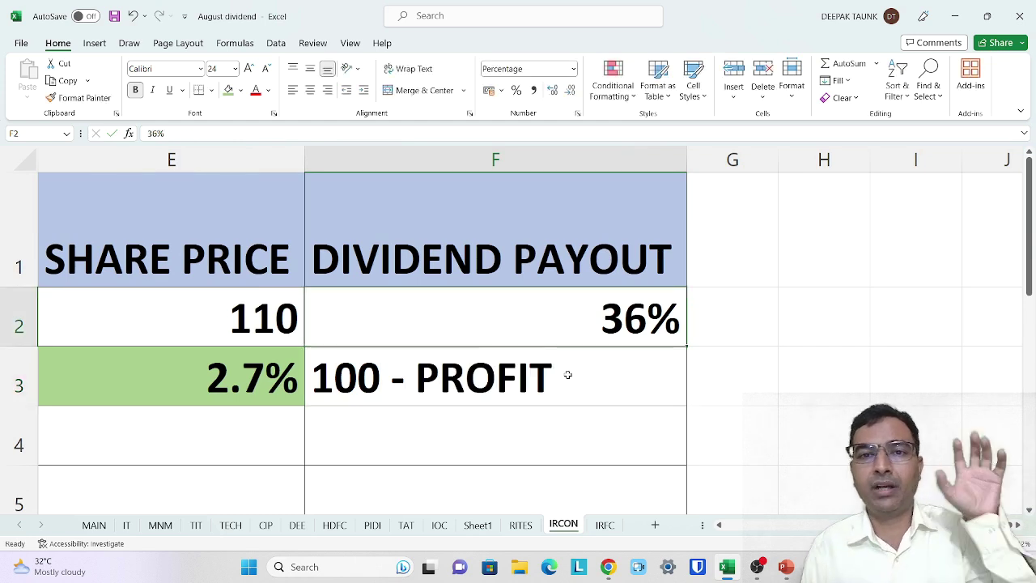